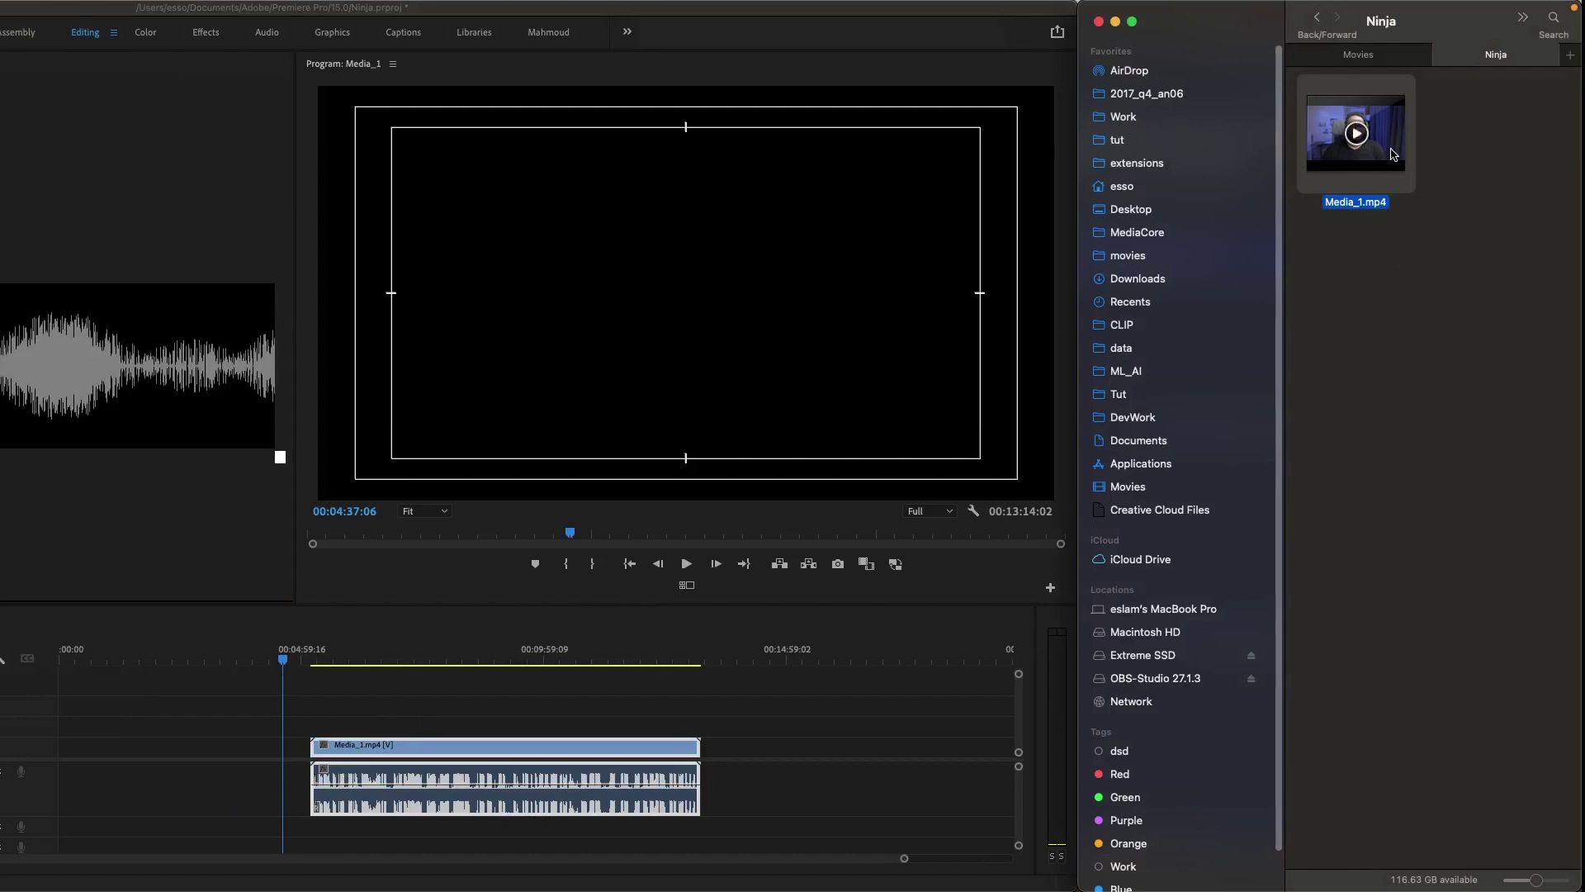
Load Media_1.mp4 into Silence Remover and apply its detected silence cuts to the sequence as EditCut.
{"action": "left_click_drag", "start_coordinate": [1394, 154], "coordinate": [228, 126]}
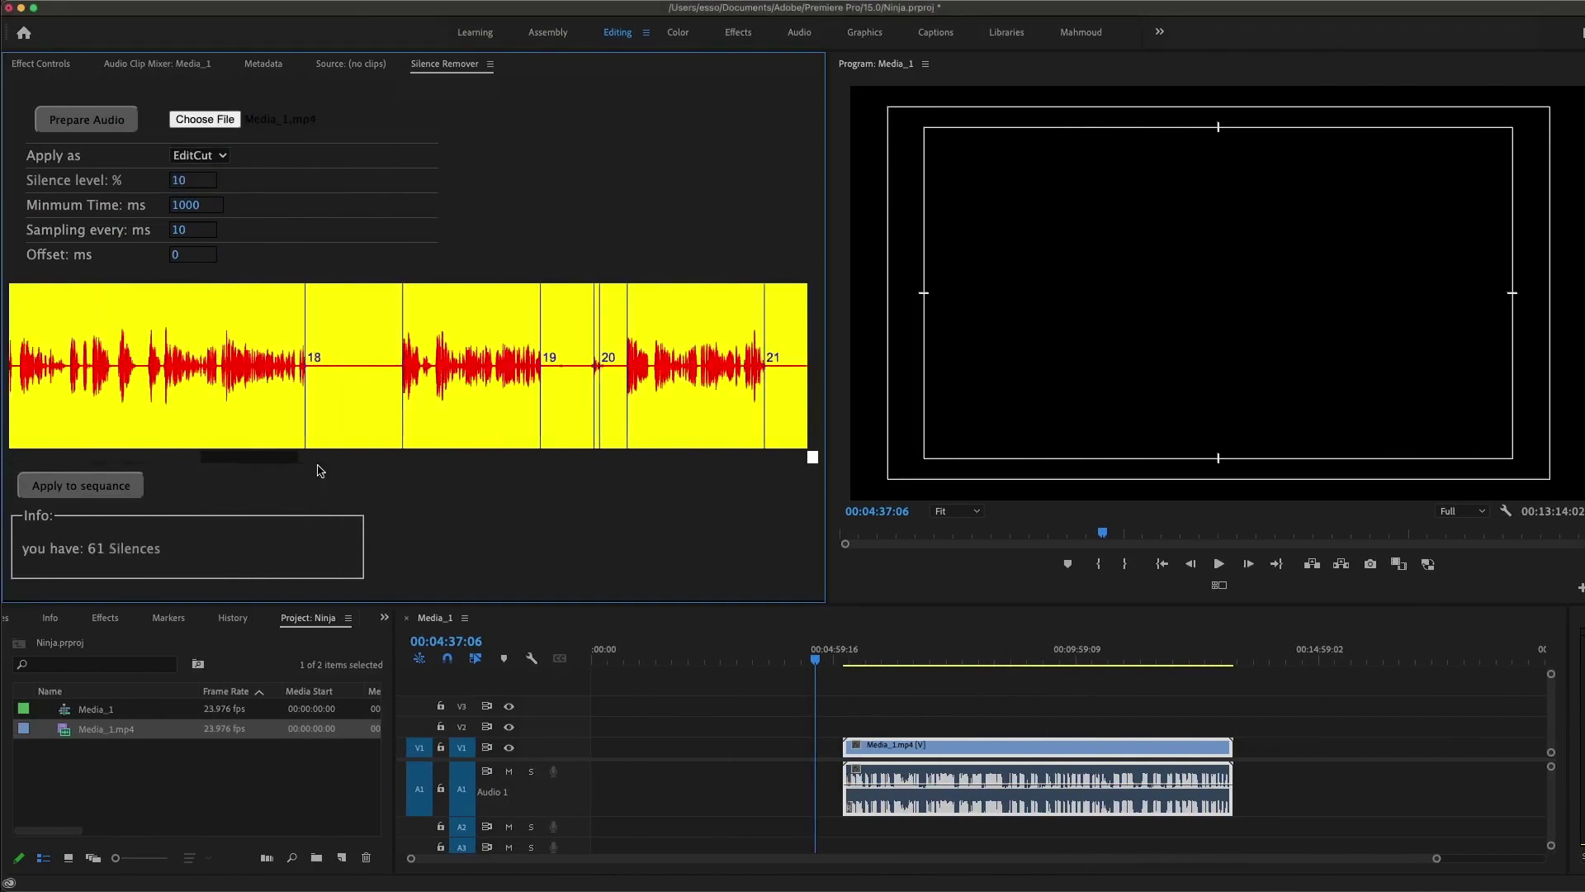
{"action": "left_click", "coordinate": [77, 489]}
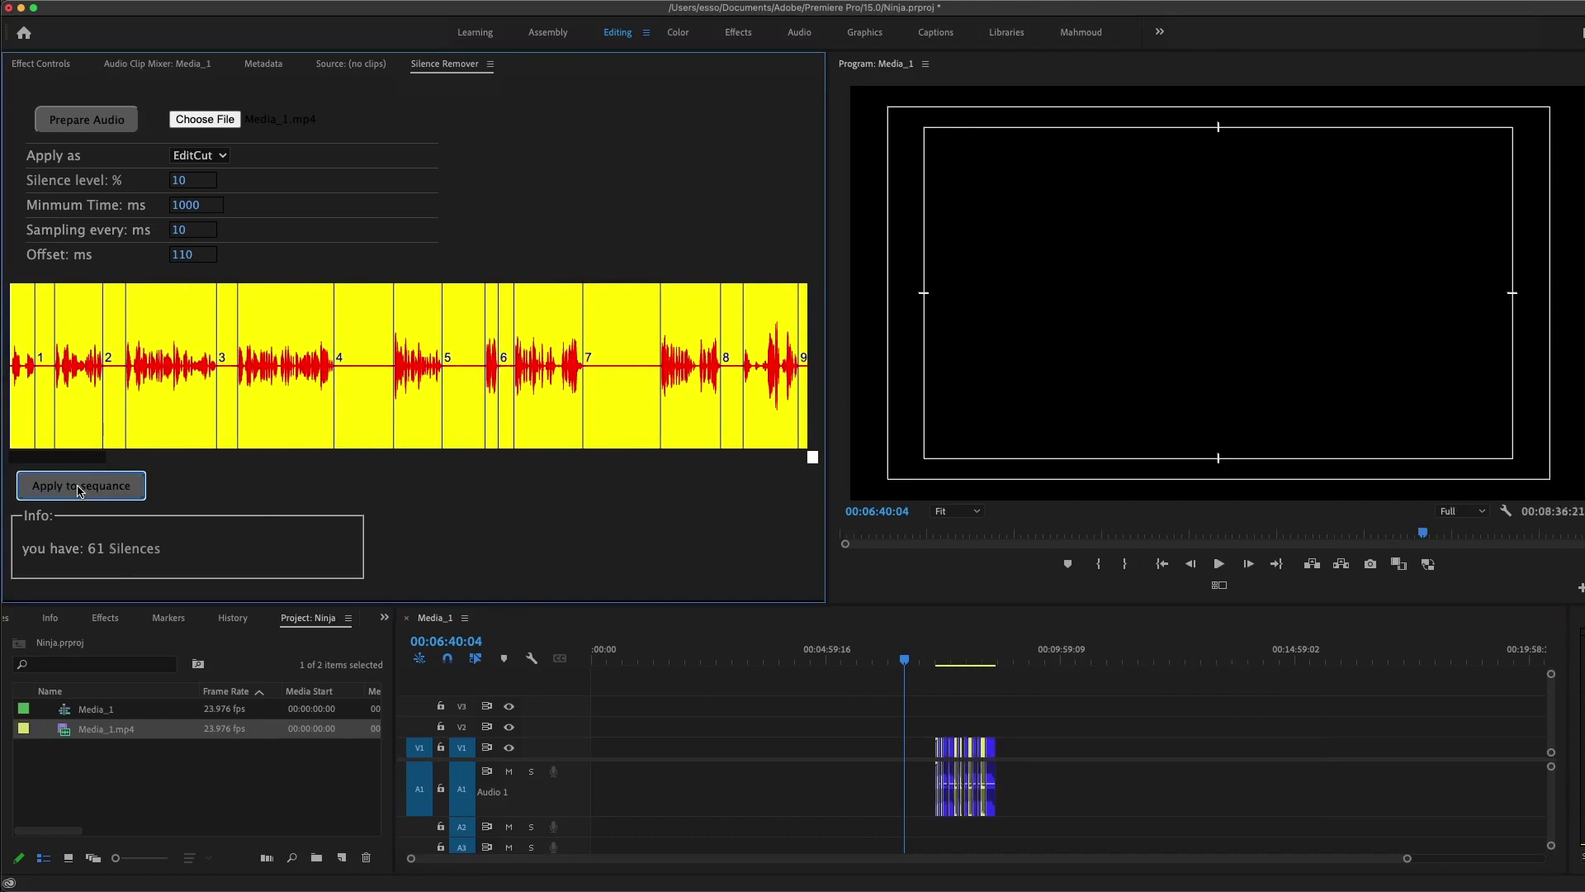
{"action": "key", "text": "equal"}
{"action": "key", "text": "equal"}
{"action": "key", "text": "equal"}
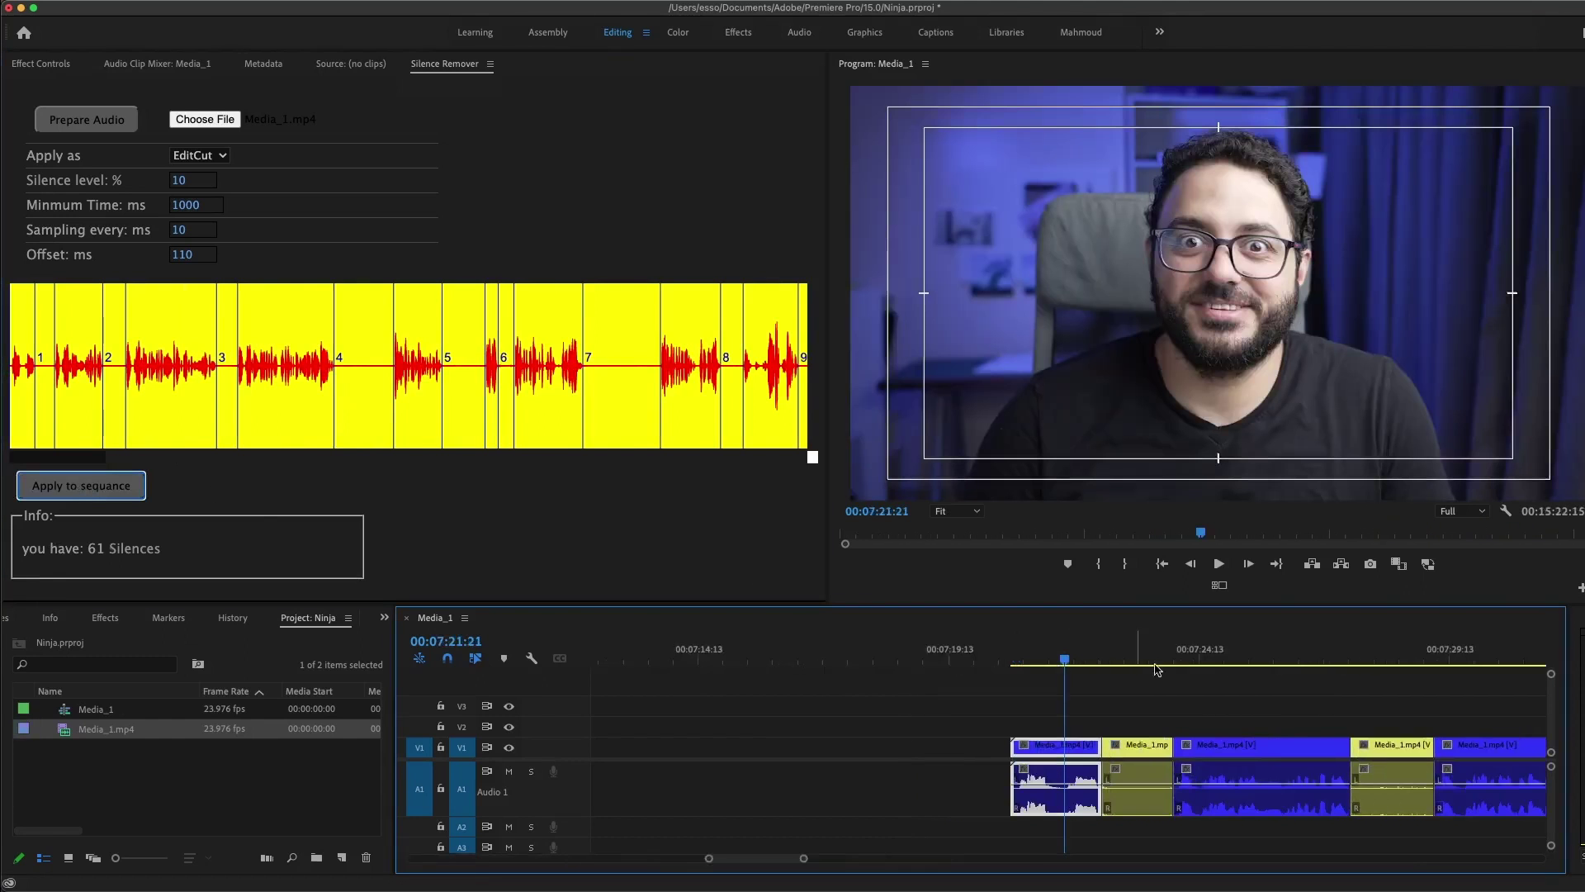
{"action": "left_click_drag", "start_coordinate": [1065, 659], "coordinate": [1409, 663]}
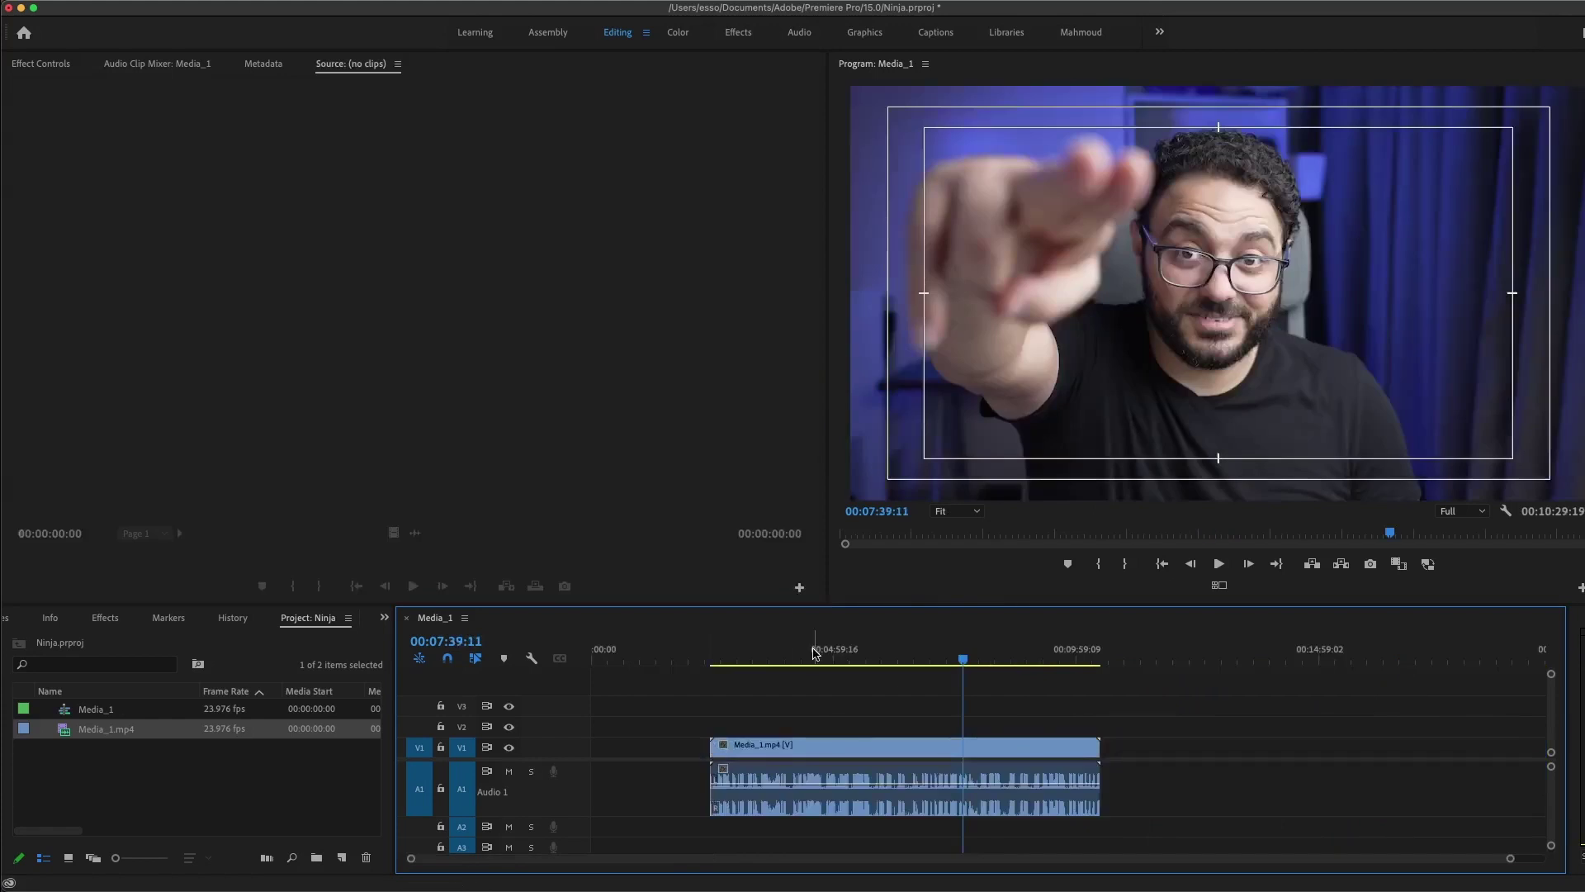
Split Media_1.mp4 at both ends of the silent gap around 00:04:04:11 and ripple delete the silent piece.
{"action": "mouse_move", "coordinate": [813, 652]}
{"action": "left_mouse_down"}
{"action": "mouse_move", "coordinate": [774, 661]}
{"action": "mouse_move", "coordinate": [791, 663]}
{"action": "left_mouse_up"}
{"action": "key", "text": "equal"}
{"action": "key", "text": "equal"}
{"action": "key", "text": "equal"}
{"action": "mouse_move", "coordinate": [1065, 661]}
{"action": "left_mouse_down"}
{"action": "mouse_move", "coordinate": [1046, 661]}
{"action": "mouse_move", "coordinate": [1084, 664]}
{"action": "mouse_move", "coordinate": [1069, 664]}
{"action": "left_mouse_up"}
{"action": "key", "text": "c"}
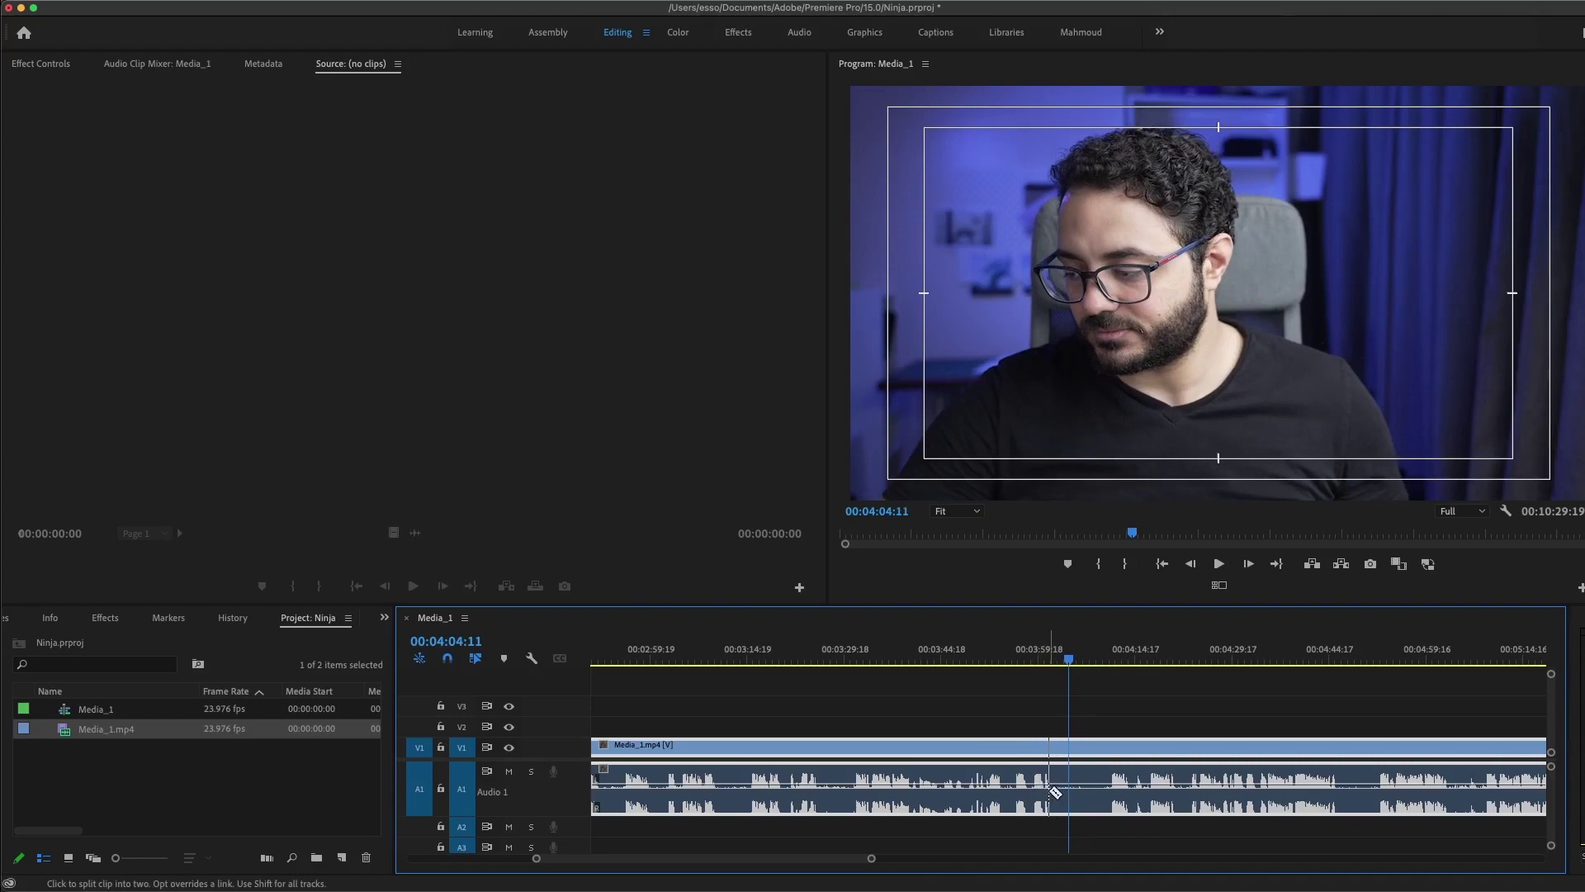
{"action": "left_click", "coordinate": [1056, 790]}
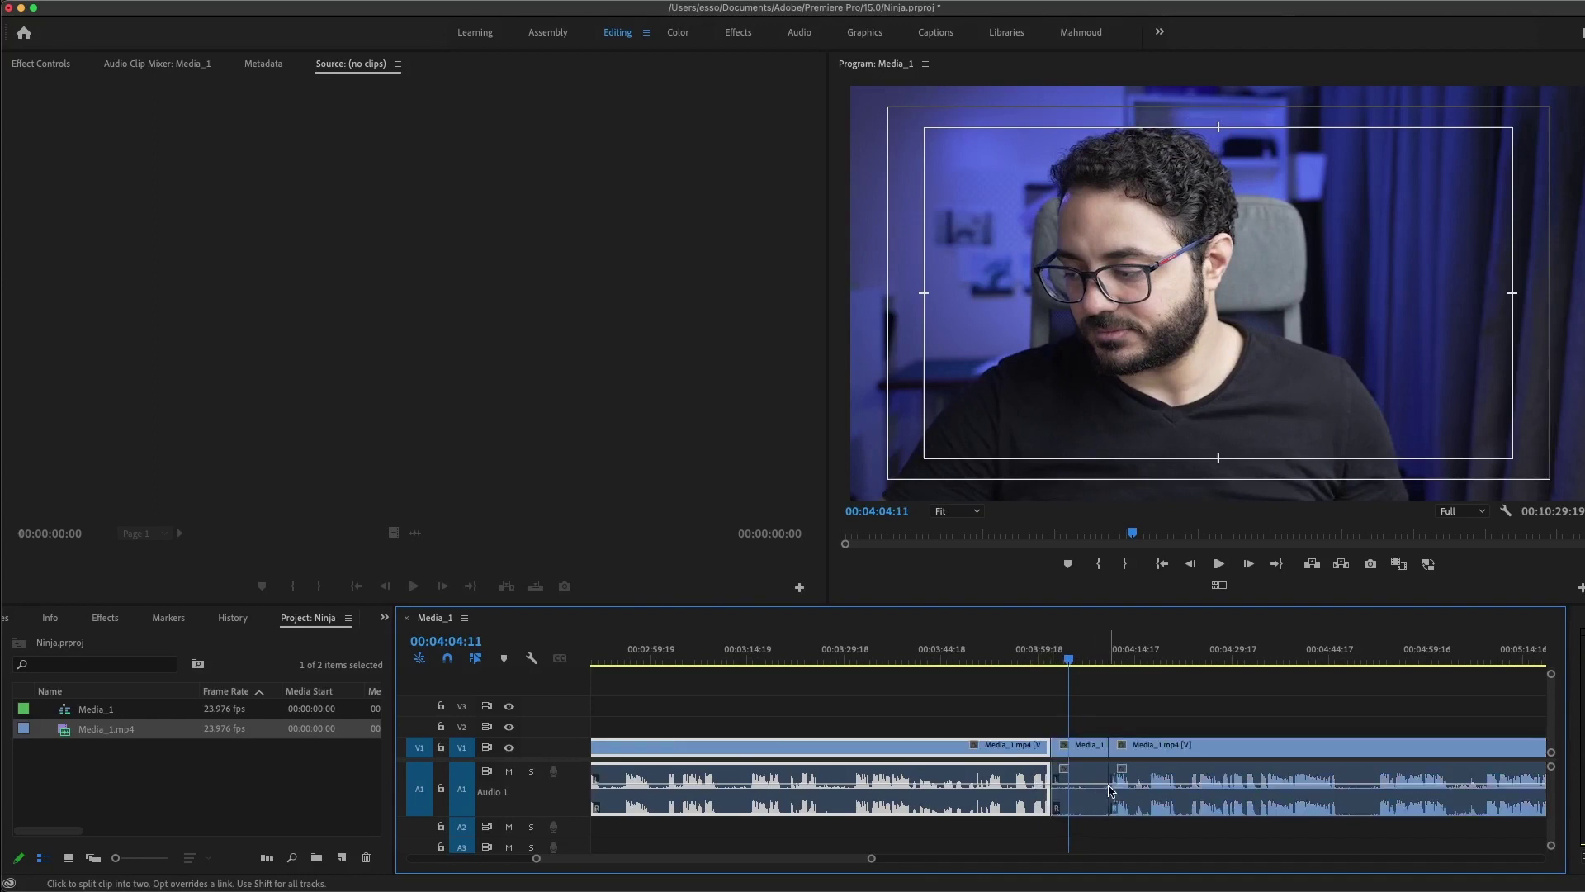
{"action": "key", "text": "v"}
{"action": "left_click", "coordinate": [1091, 779]}
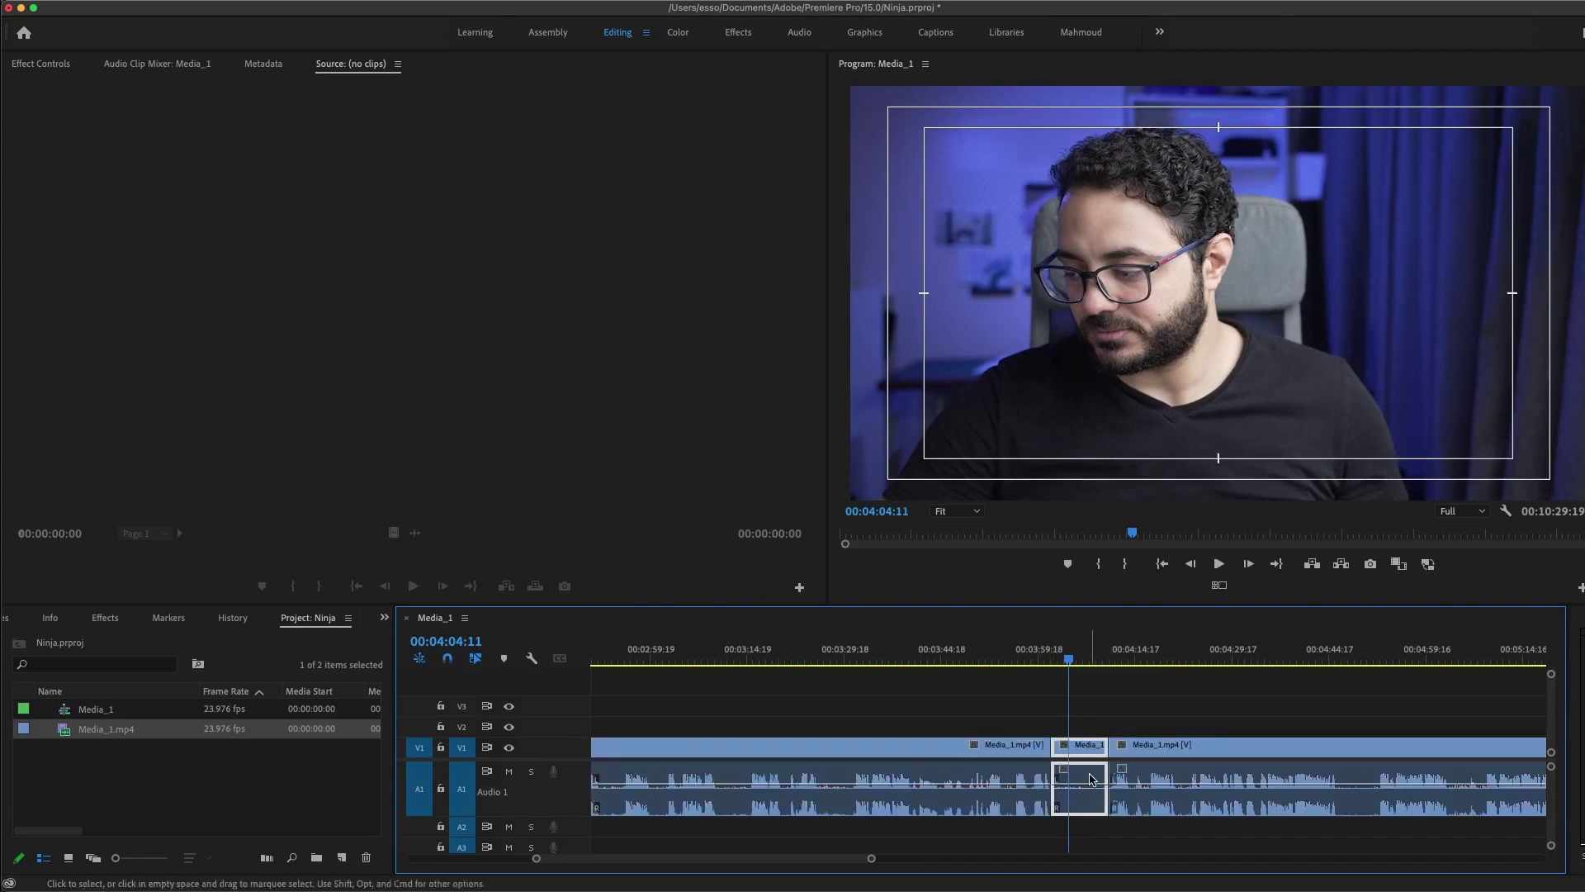
{"action": "key", "text": "shift+Delete"}
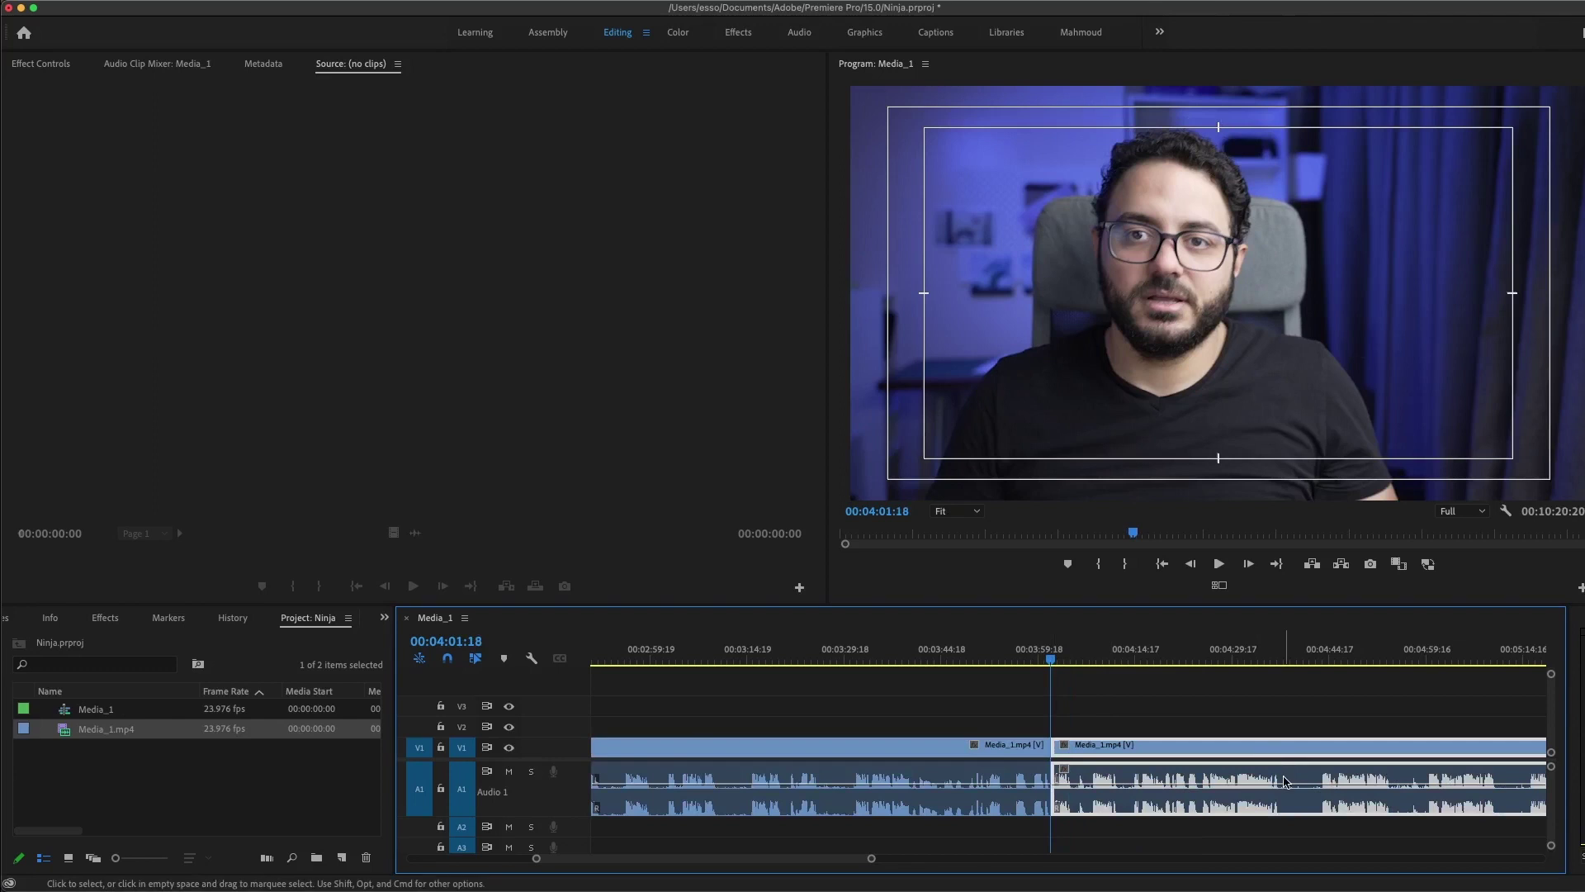
Split the clip around the following silent gap, starting at about 00:04:37:06, and ripple delete that piece.
{"action": "key", "text": "c"}
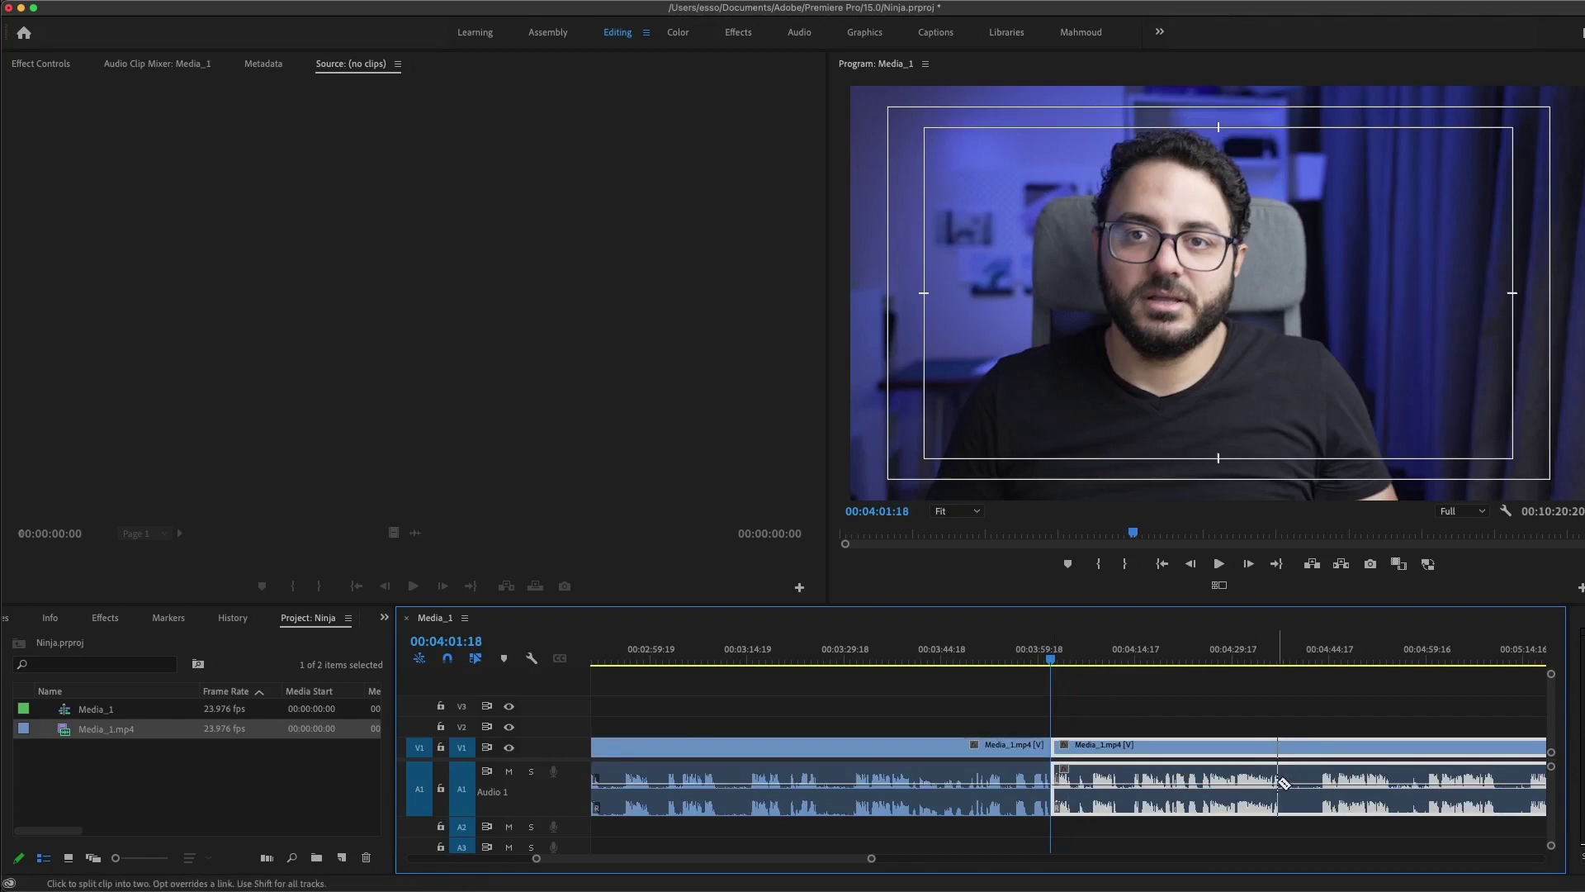
{"action": "left_click", "coordinate": [1280, 780]}
{"action": "left_click", "coordinate": [1320, 789]}
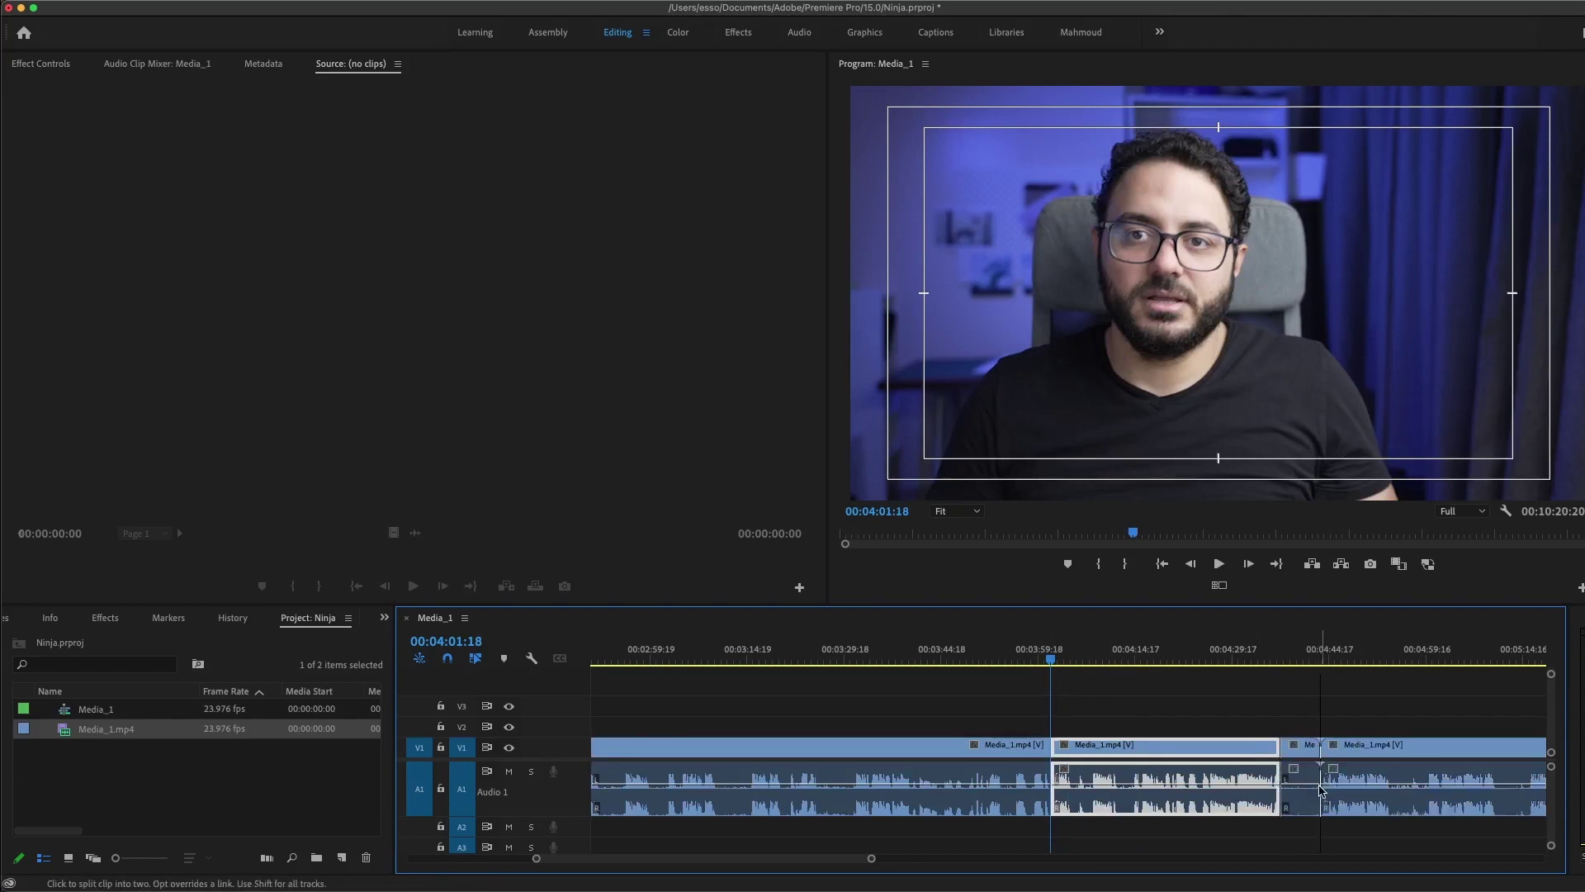
{"action": "key", "text": "v"}
{"action": "left_click", "coordinate": [1301, 784]}
{"action": "key", "text": "shift+Delete"}
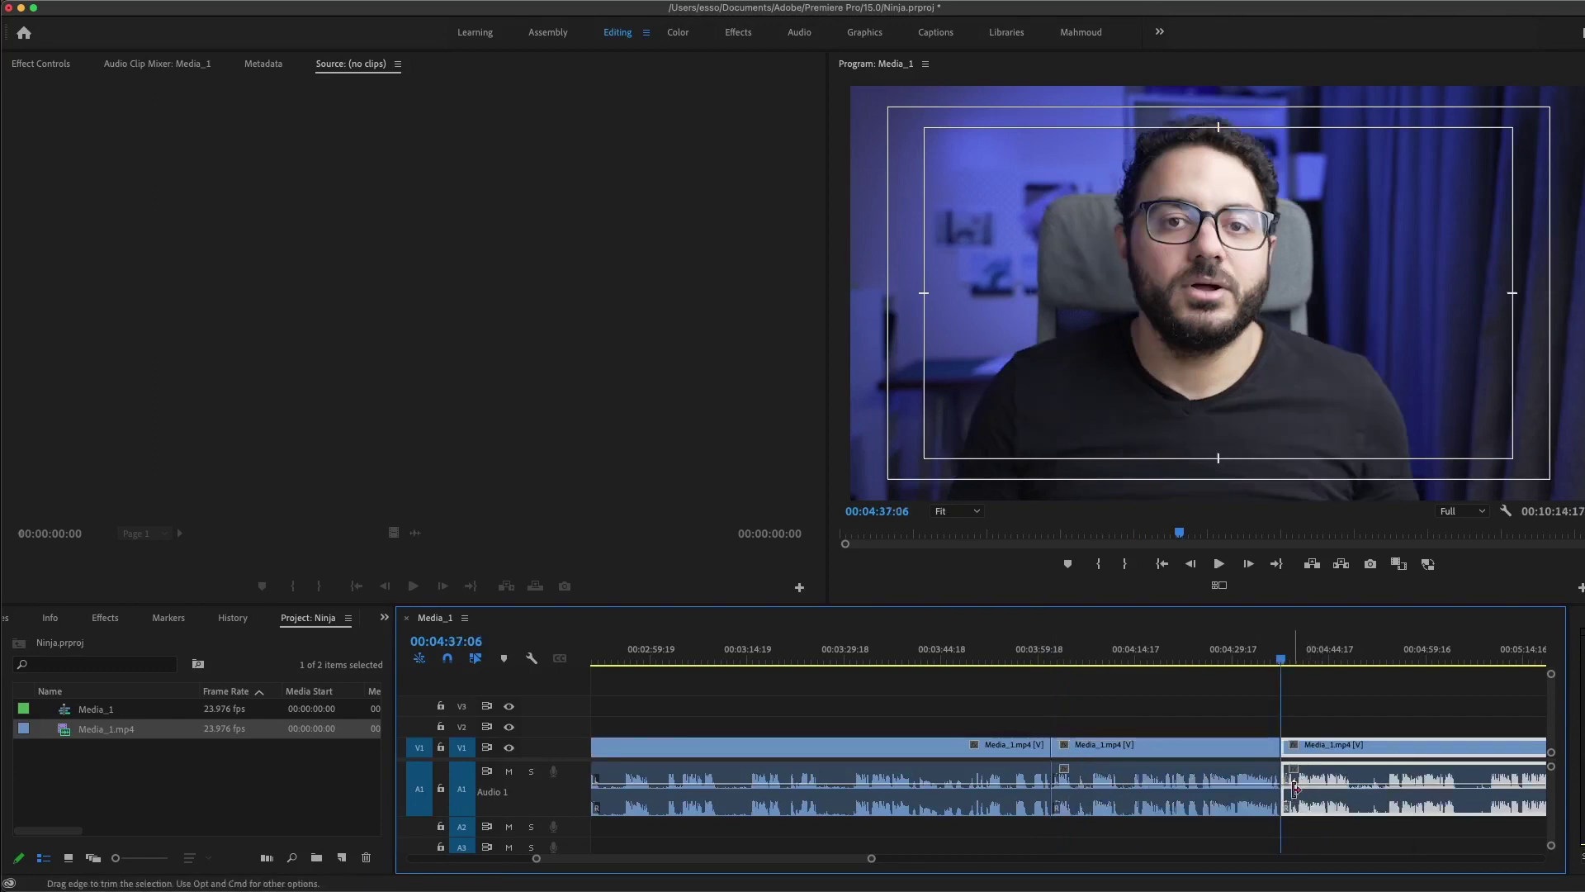
Undo the last manual edits and replace the cut clip pieces in the timeline with the full Media_1.mp4 clip.
{"action": "key", "text": "super+z"}
{"action": "key", "text": "super+z"}
{"action": "key", "text": "minus"}
{"action": "key", "text": "minus"}
{"action": "key", "text": "minus"}
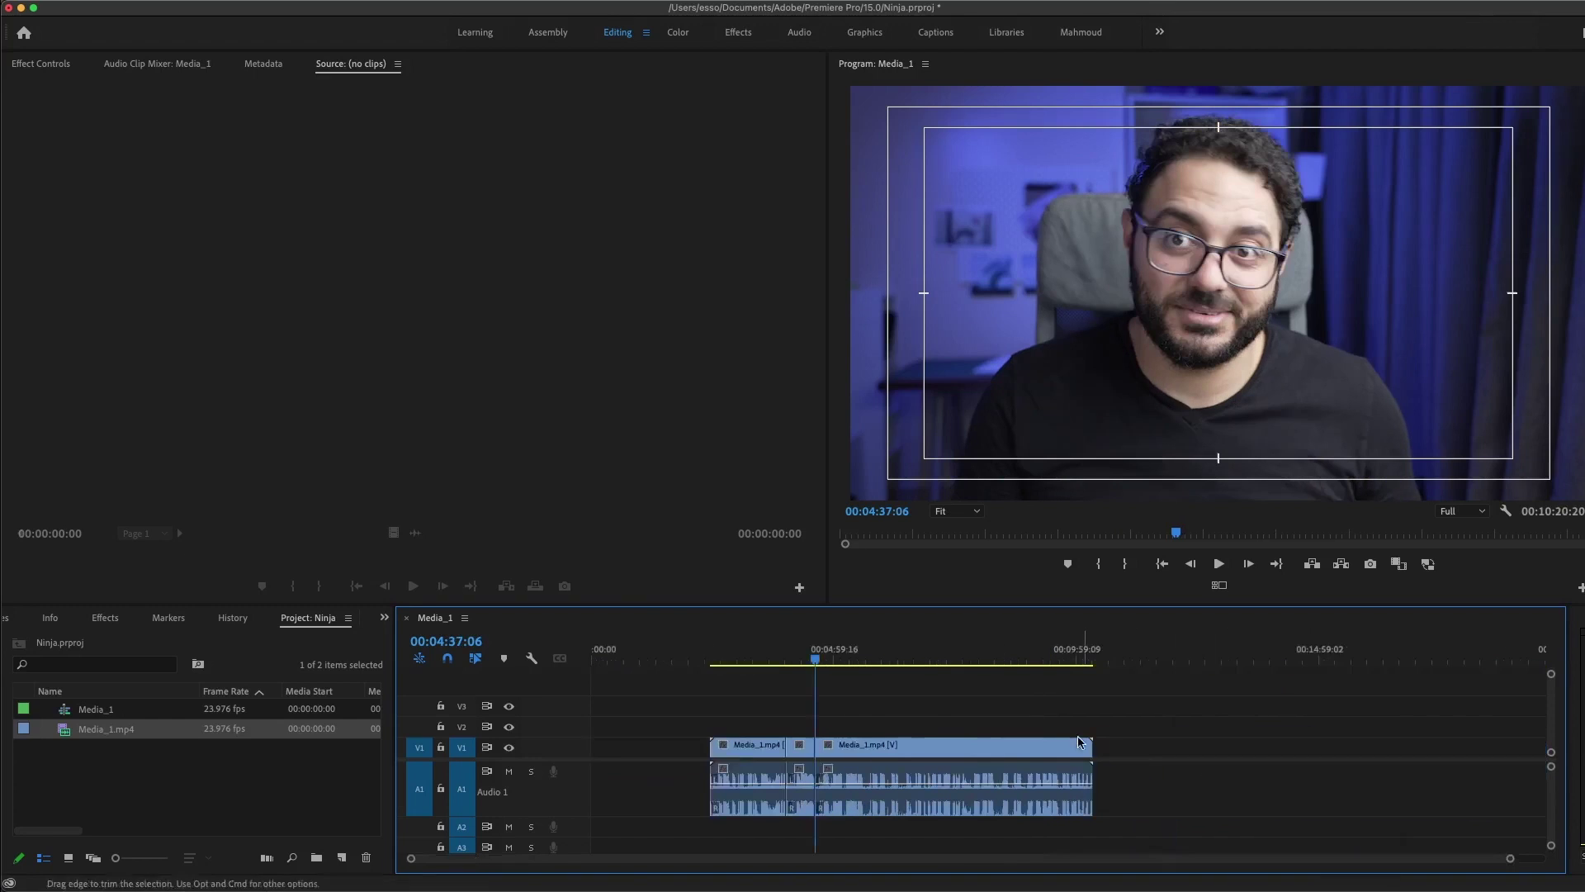
{"action": "left_click_drag", "start_coordinate": [697, 710], "coordinate": [894, 757]}
{"action": "key", "text": "Delete"}
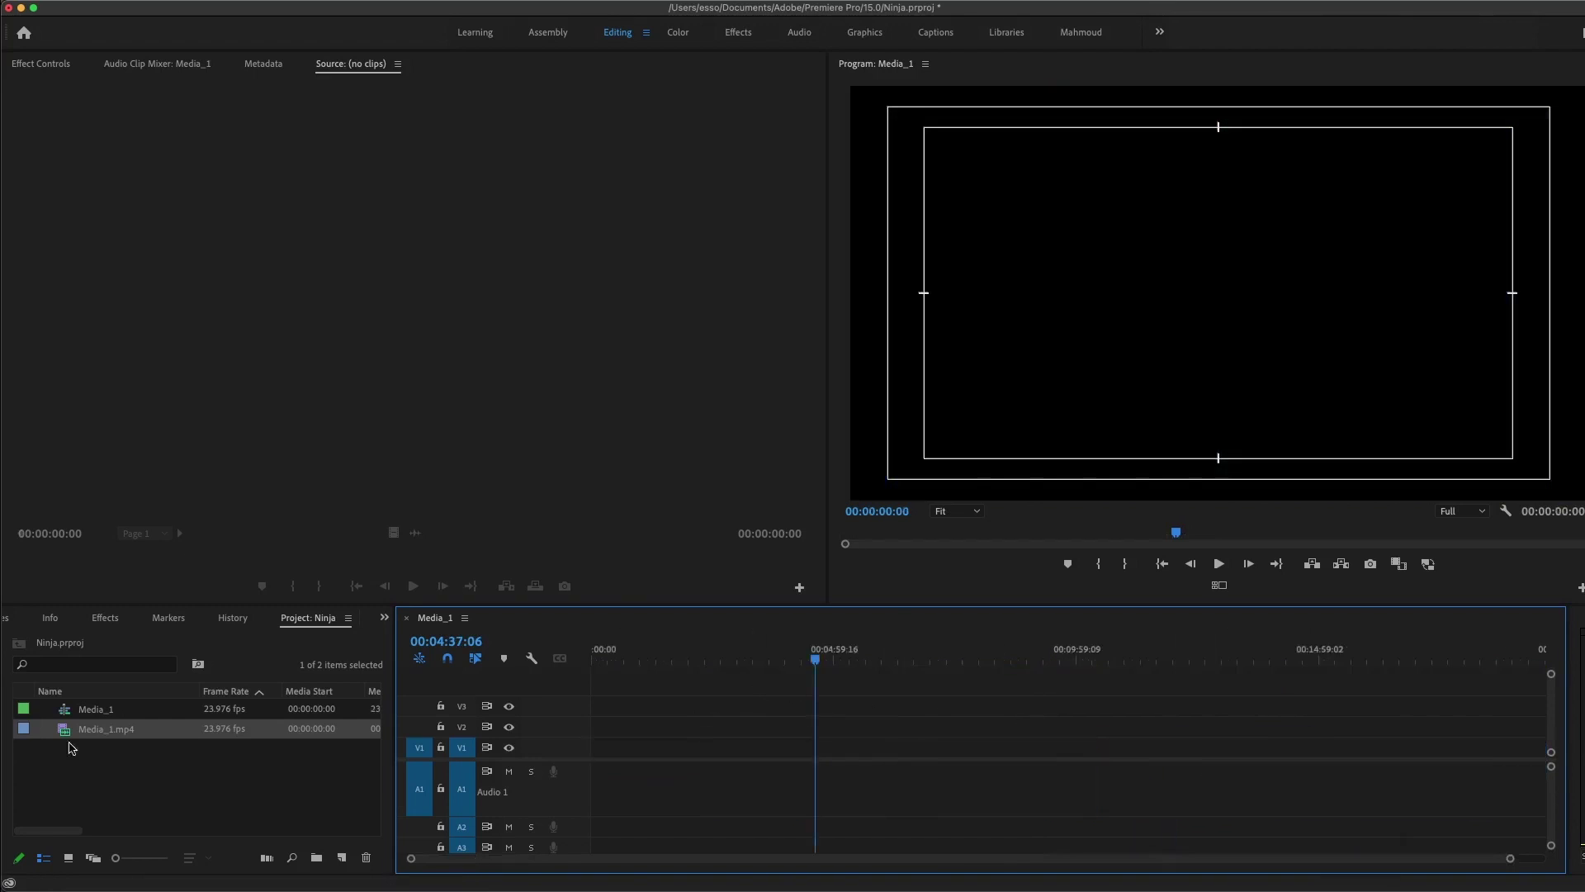
{"action": "left_click_drag", "start_coordinate": [74, 736], "coordinate": [834, 760]}
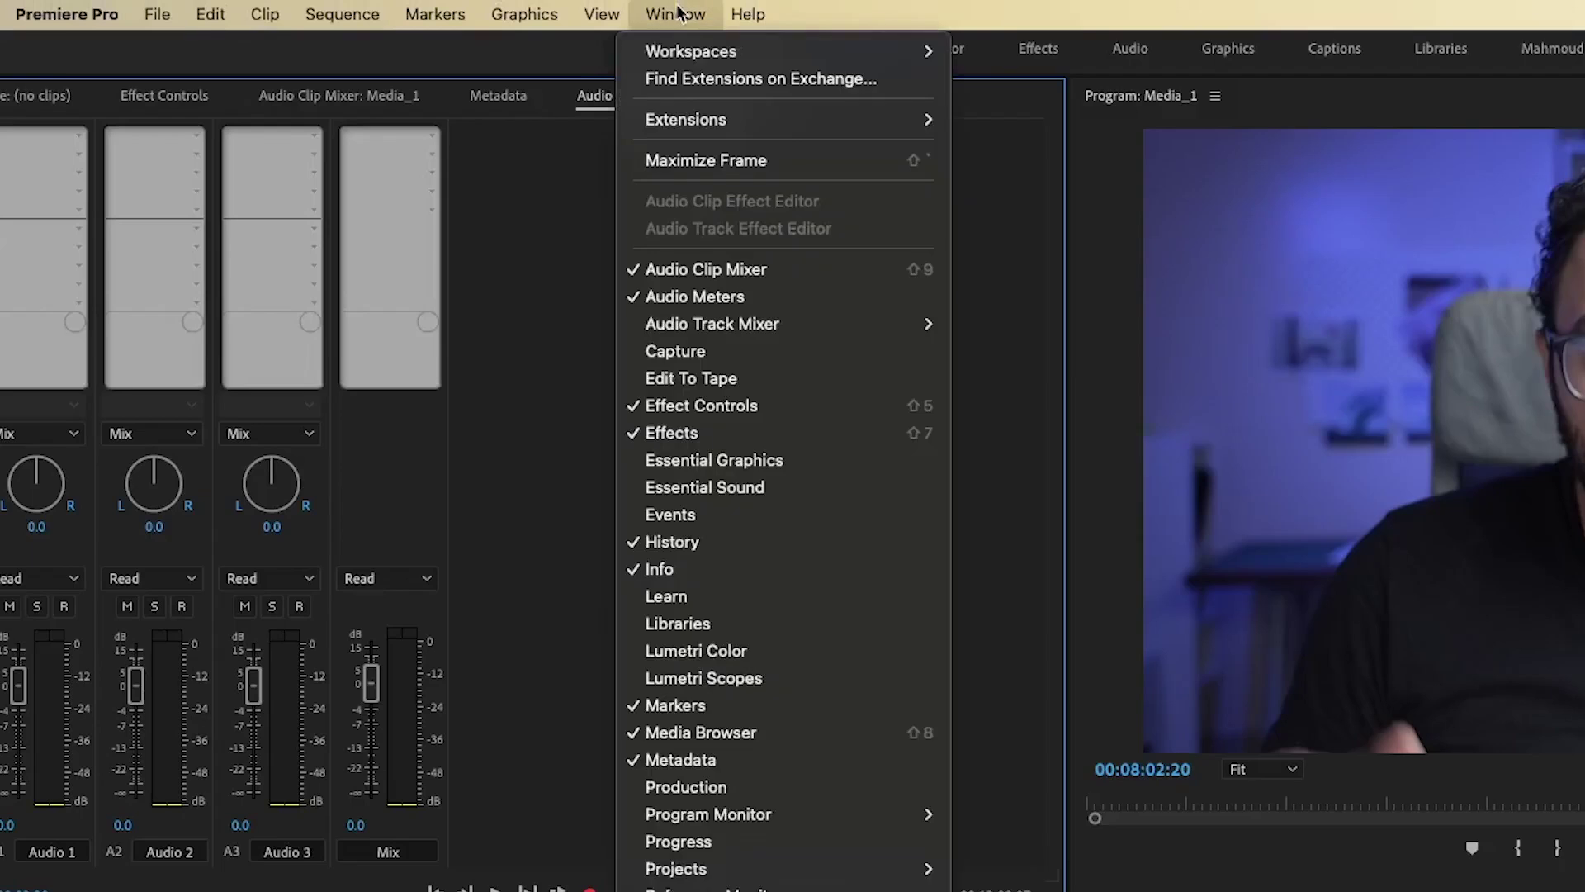
Open the Silence Remover extension and dock it in the panel group with the Audio Track Mixer.
{"action": "mouse_move", "coordinate": [788, 122]}
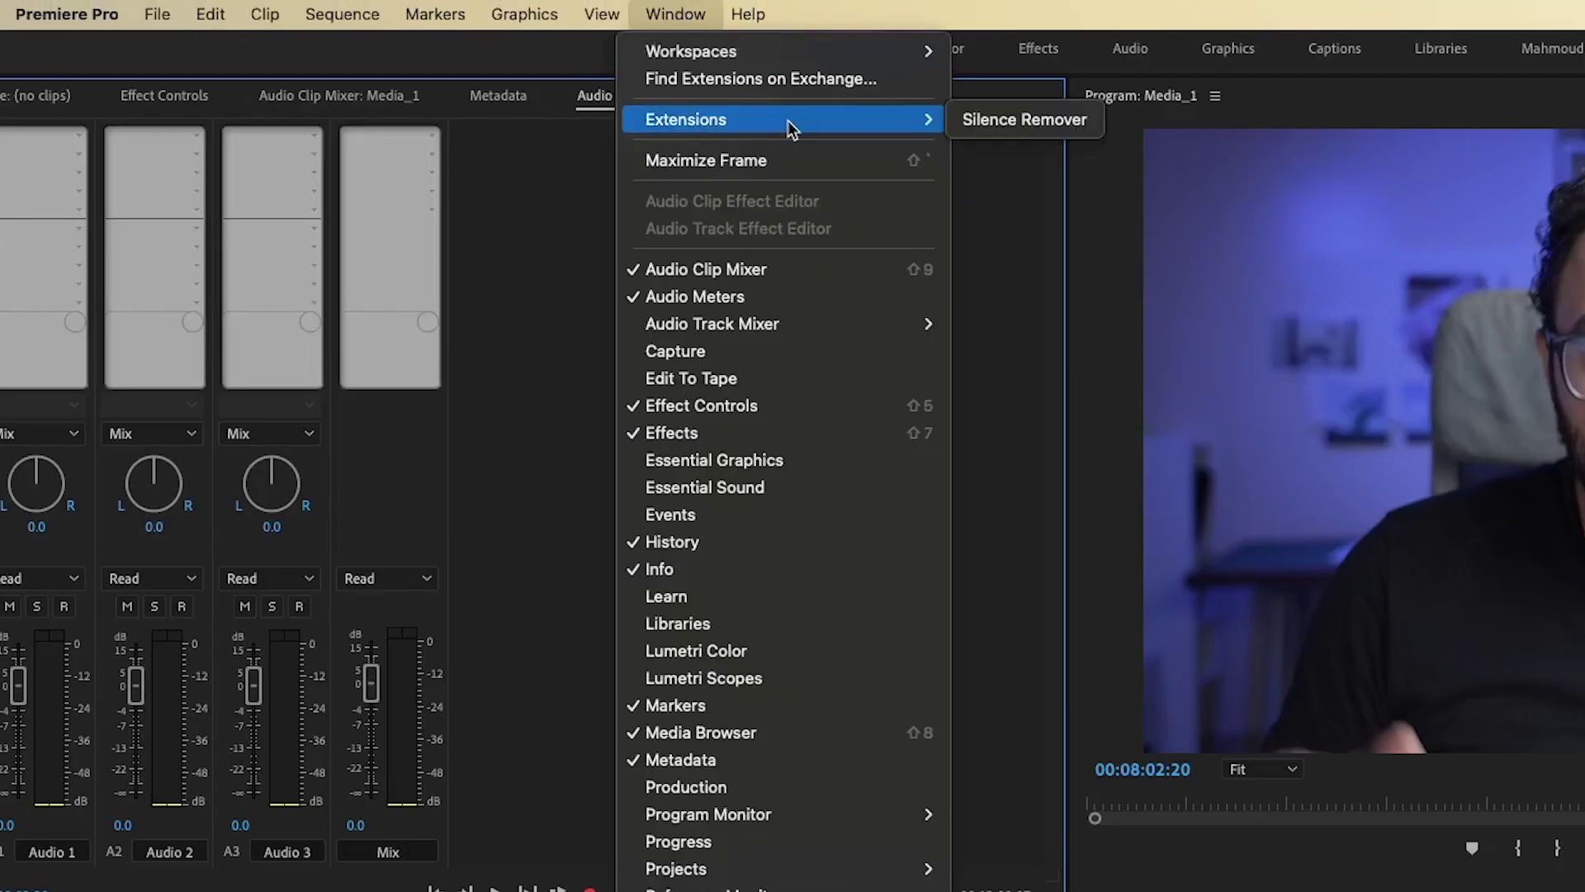
{"action": "left_click", "coordinate": [1002, 126]}
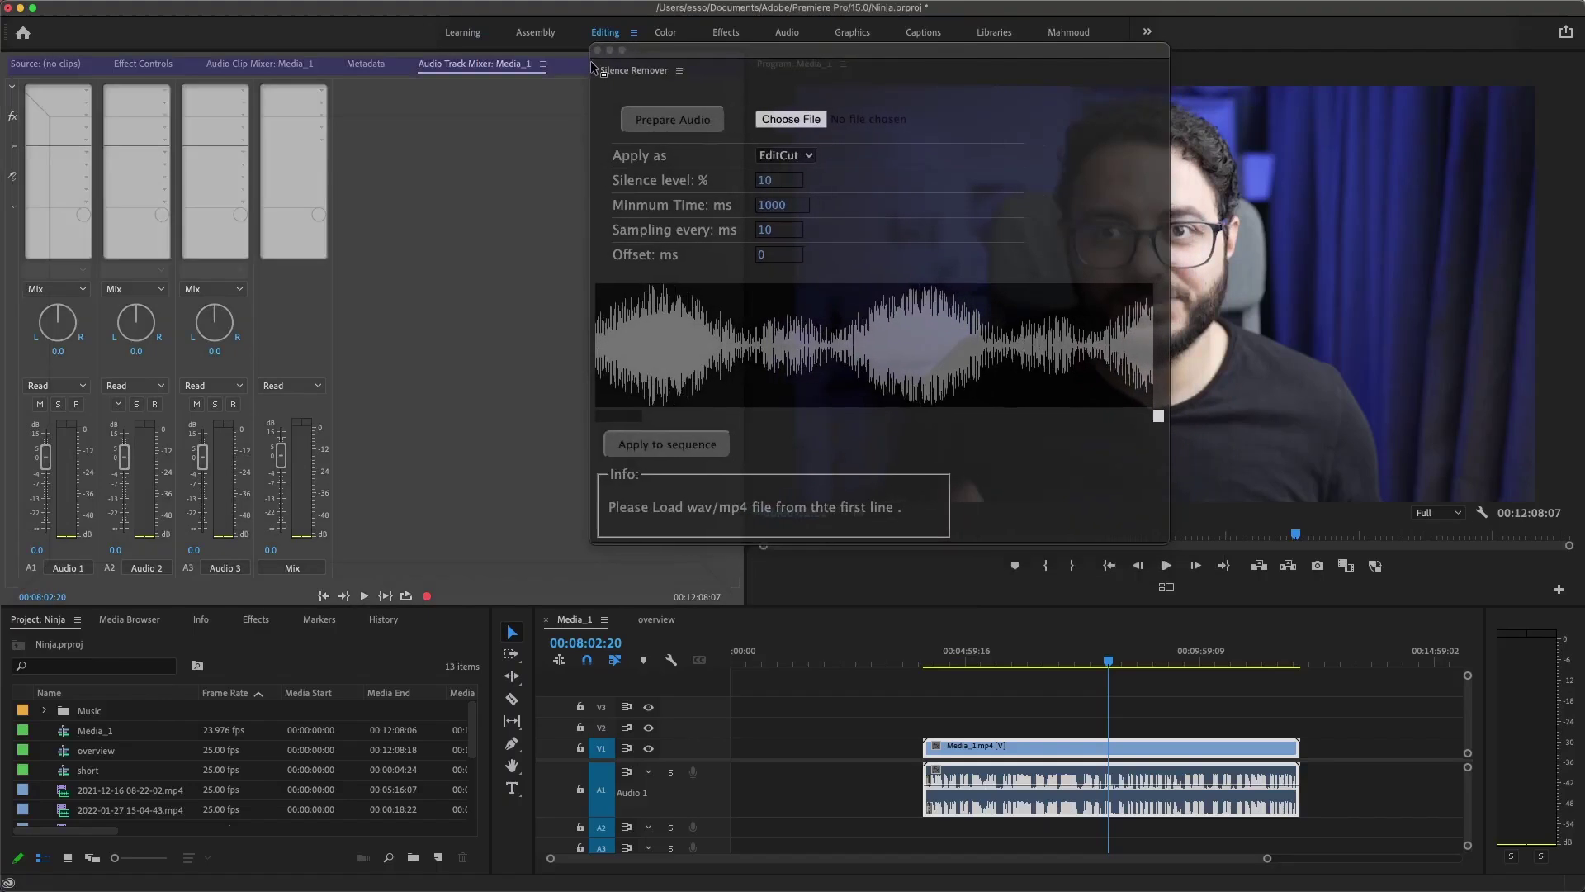
{"action": "left_click_drag", "start_coordinate": [591, 68], "coordinate": [413, 64]}
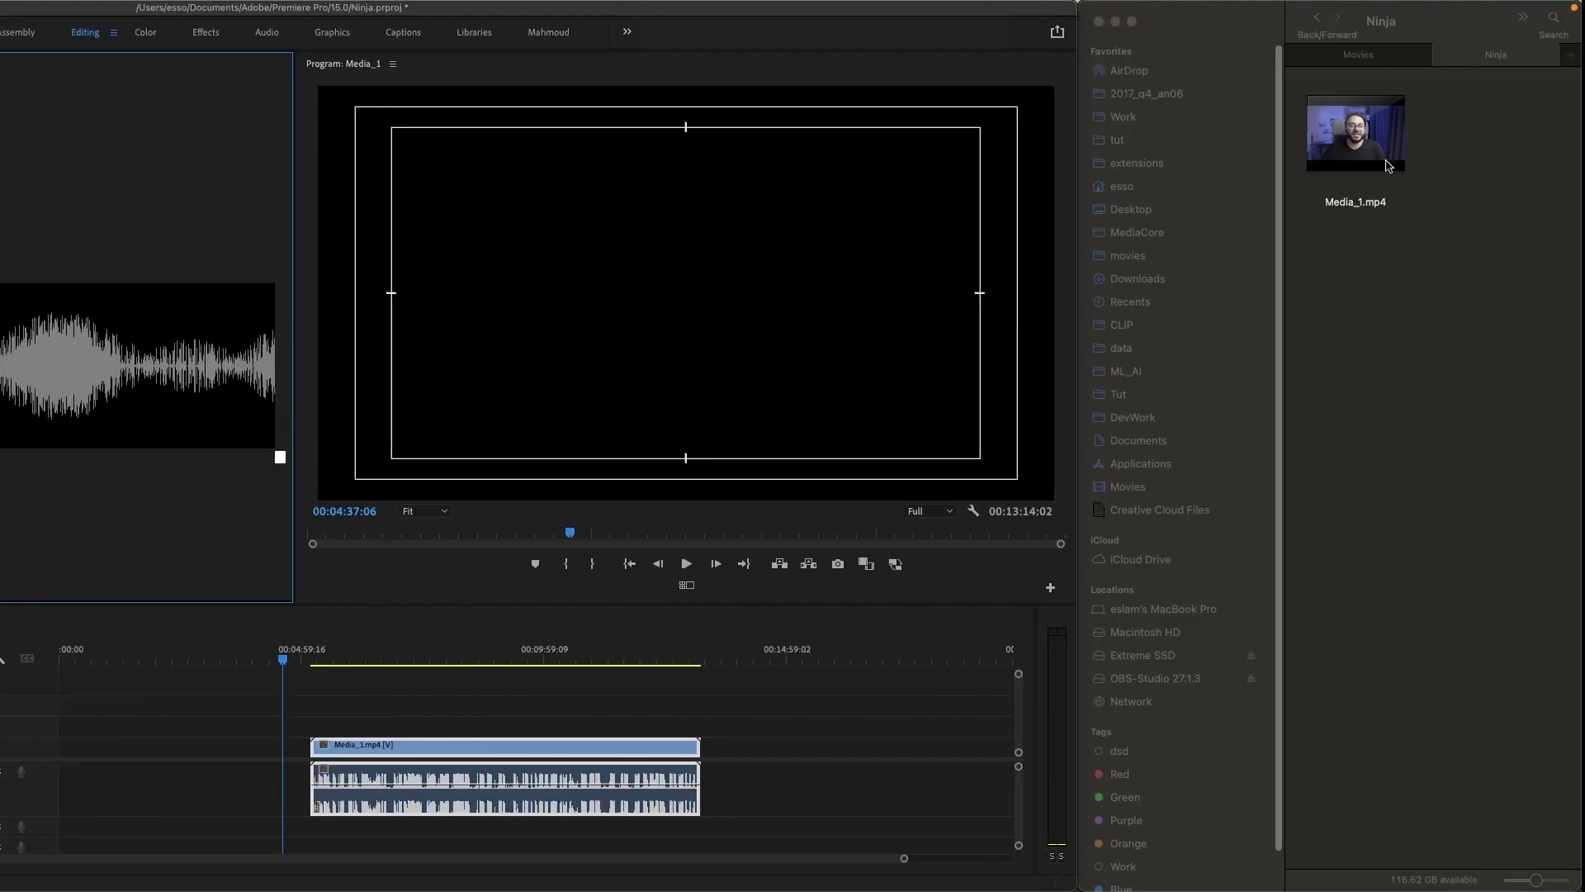
Load Media_1.mp4 from the Ninja folder into Silence Remover as the audio source.
{"action": "left_click", "coordinate": [1394, 161]}
{"action": "left_click_drag", "start_coordinate": [1394, 154], "coordinate": [228, 125]}
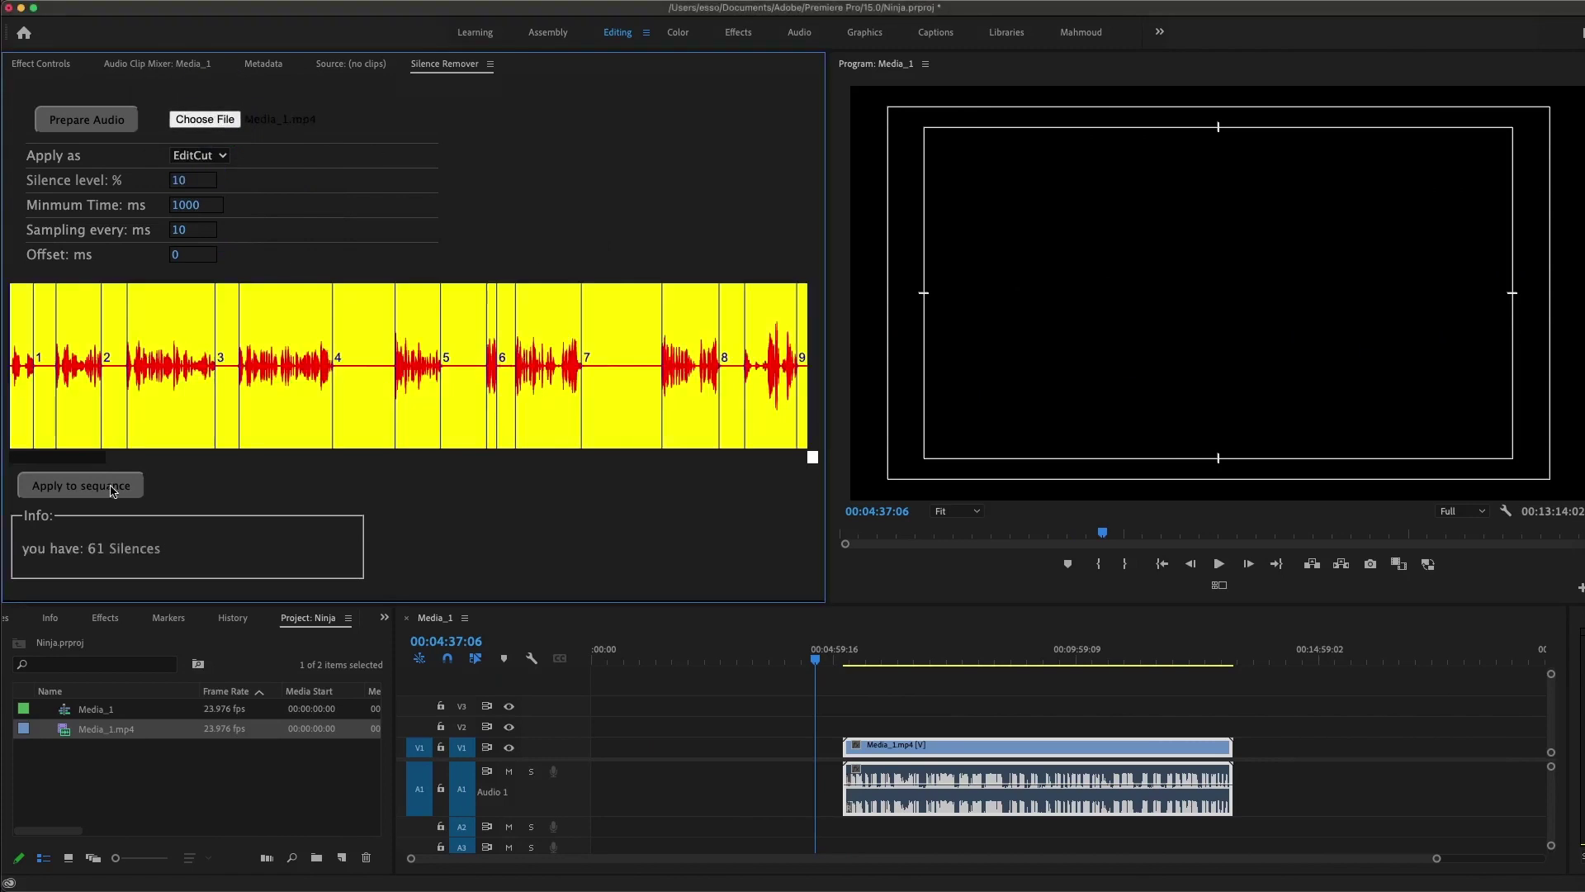
{"action": "left_click_drag", "start_coordinate": [83, 461], "coordinate": [3, 430]}
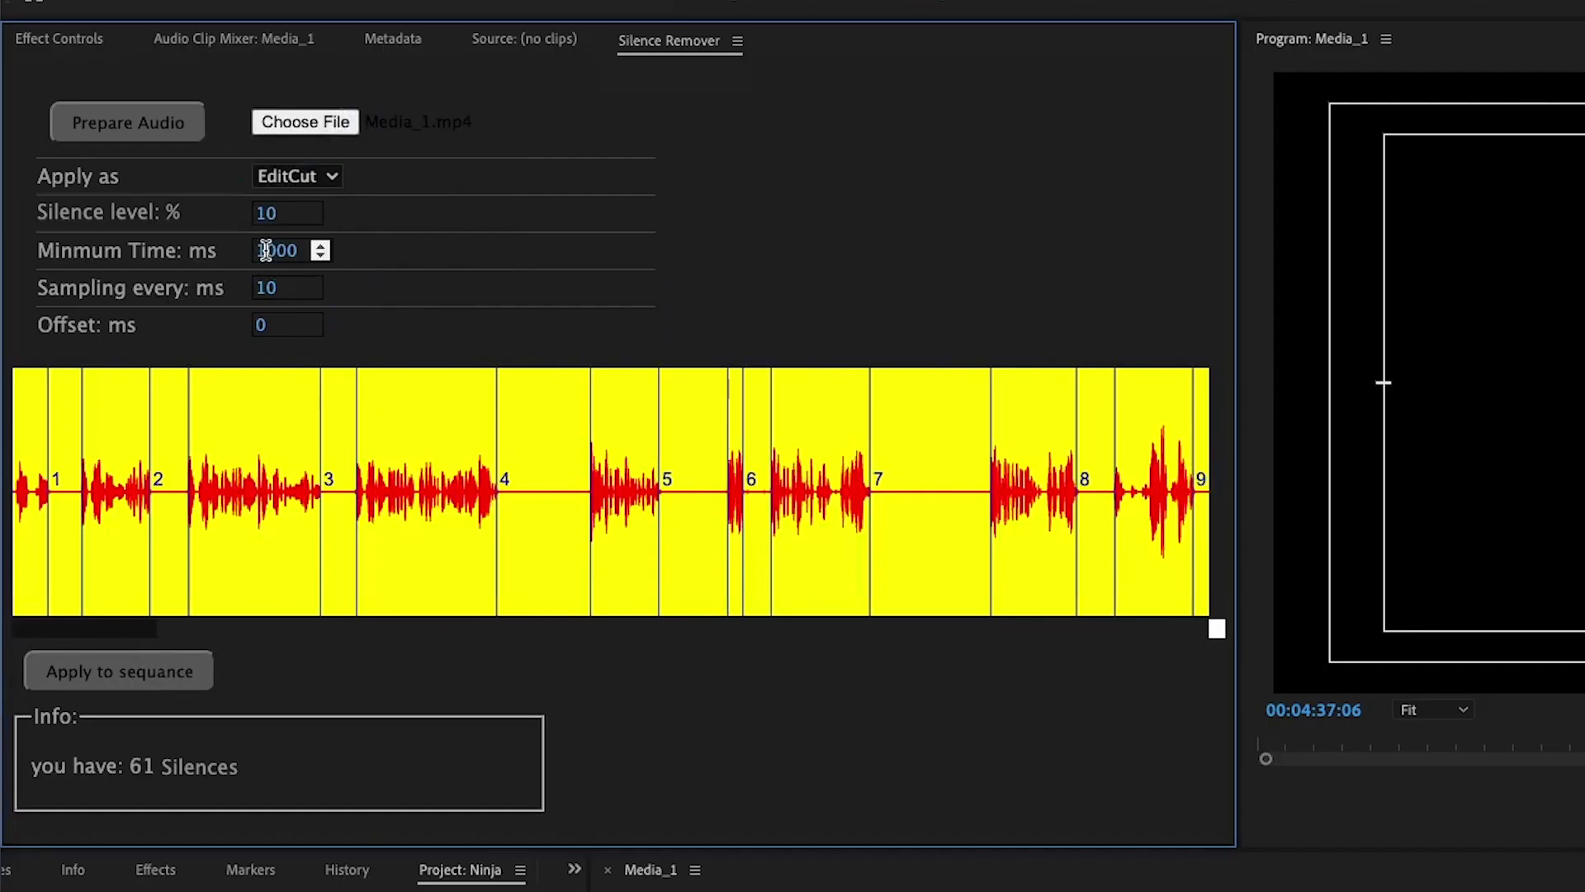
Set the minimum silence time to 2000 ms.
{"action": "left_click_drag", "start_coordinate": [177, 204], "coordinate": [156, 202]}
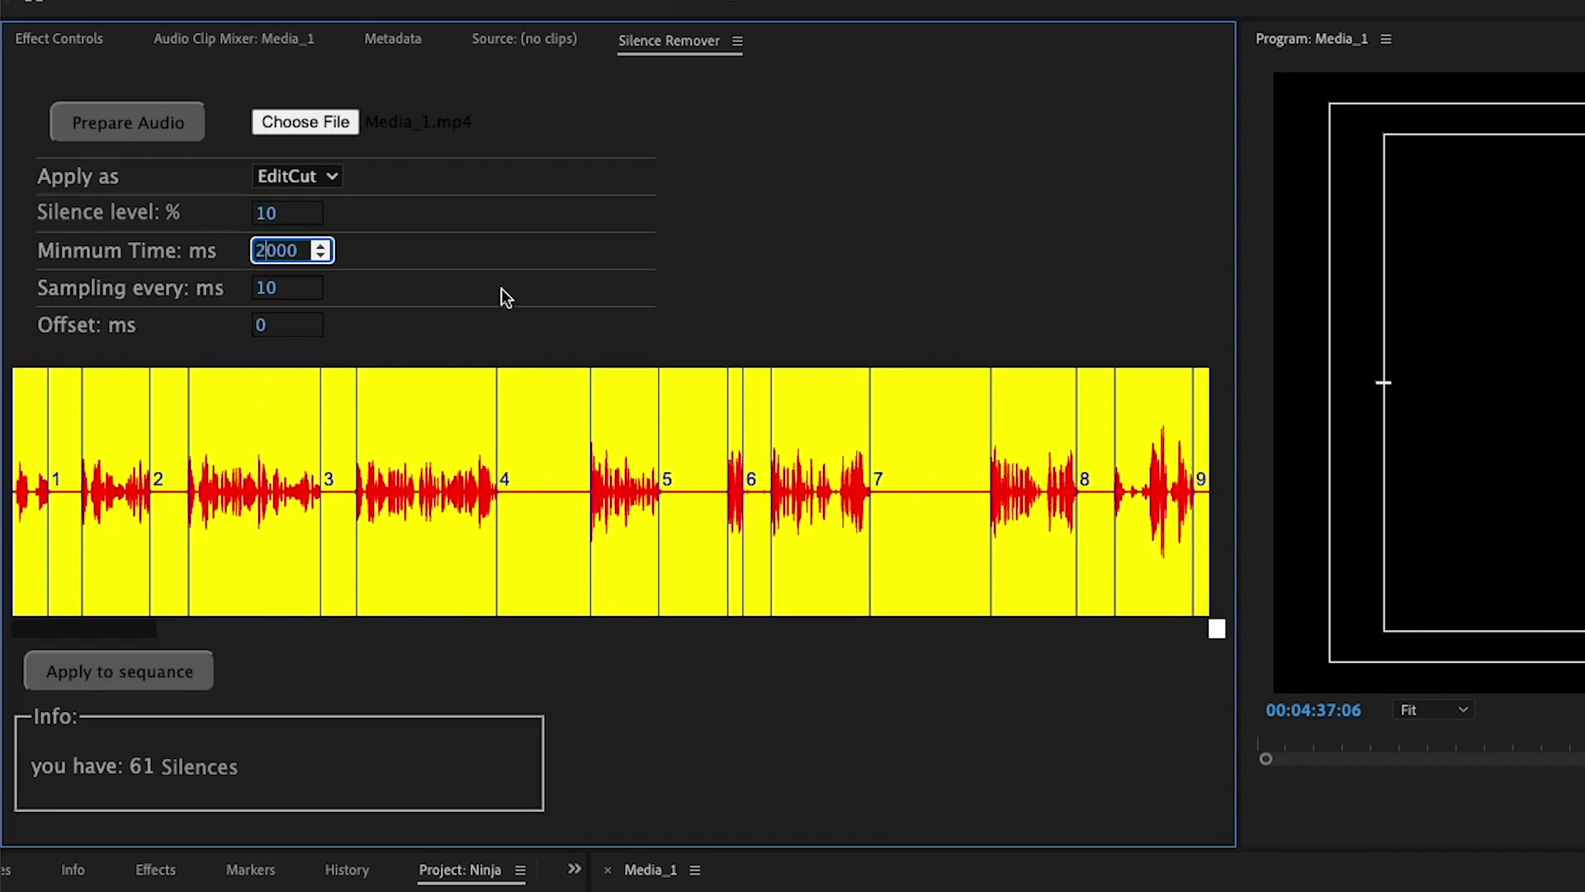
{"action": "left_click", "coordinate": [649, 257]}
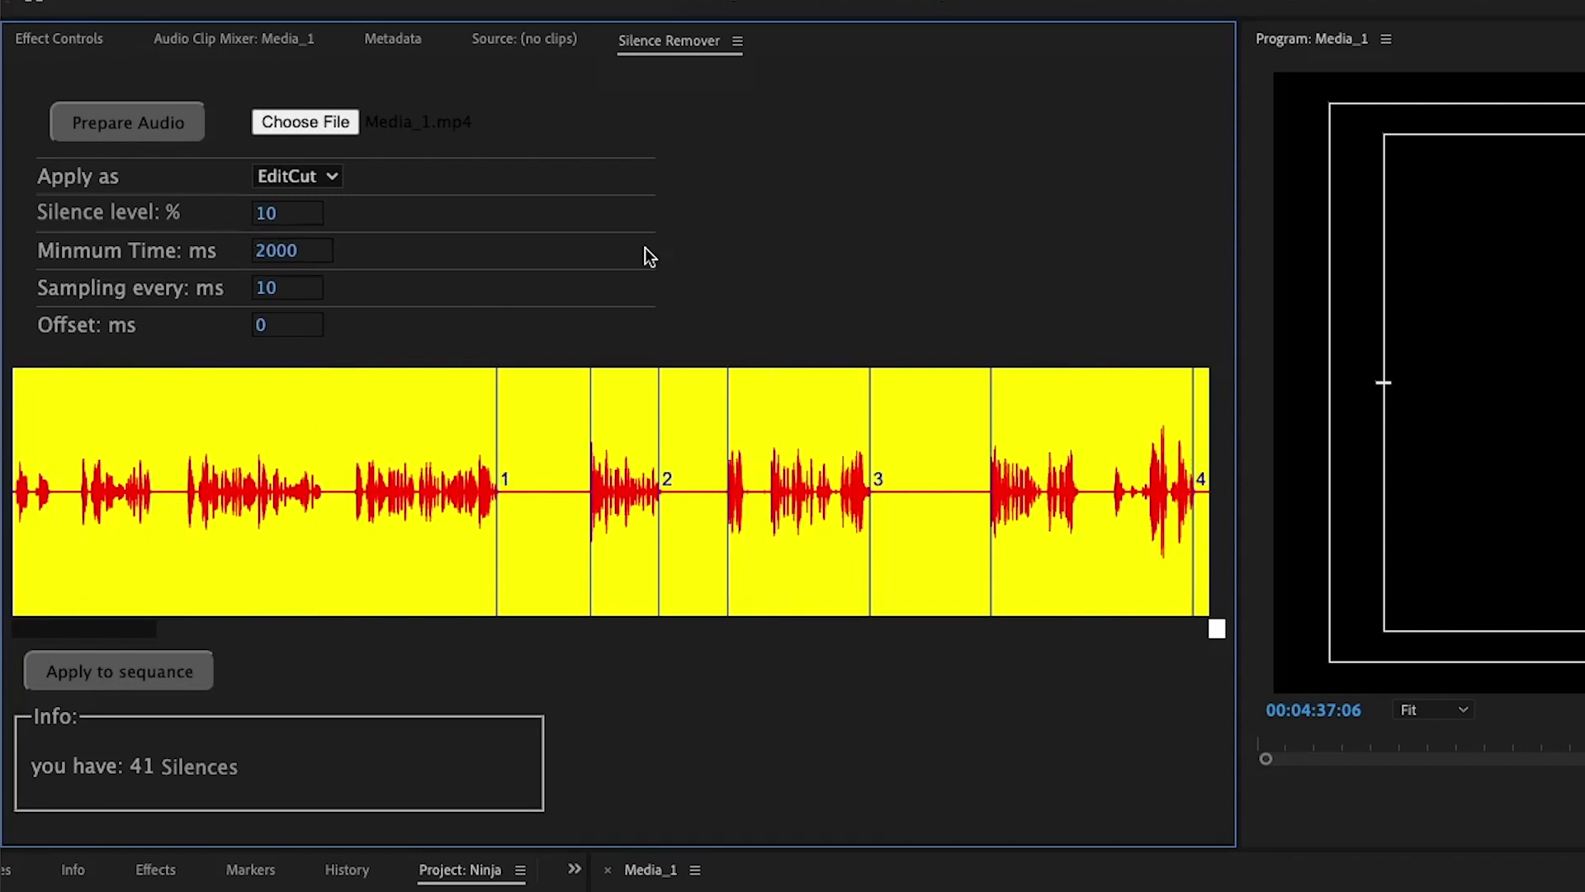
{"action": "double_click", "coordinate": [271, 250]}
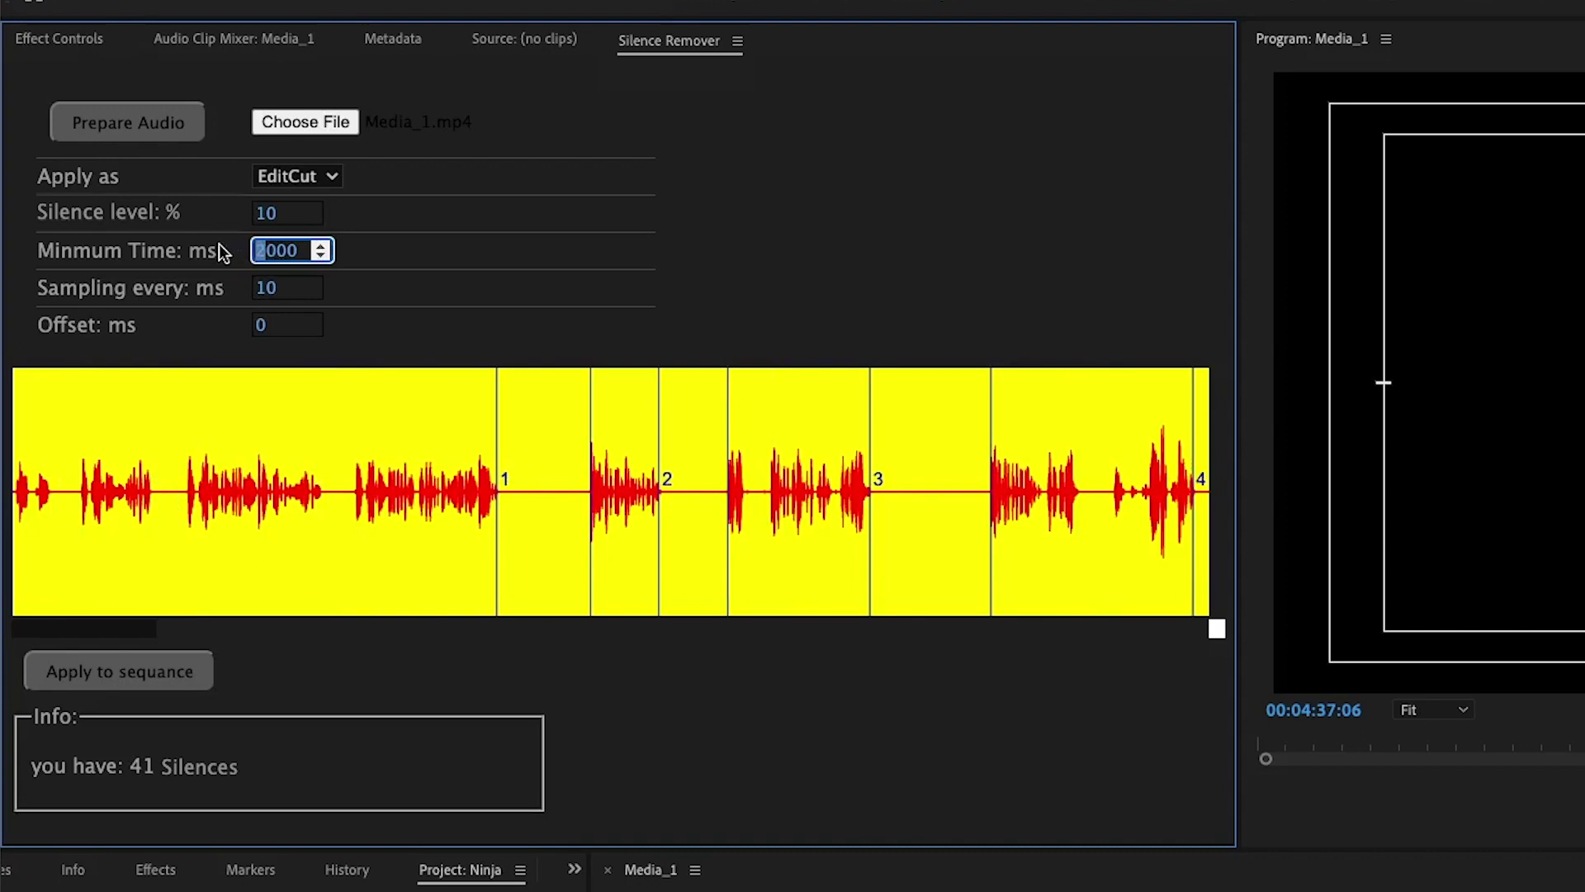
Try a silence level of 100 % and set it back to 10 %.
{"action": "left_click", "coordinate": [290, 214]}
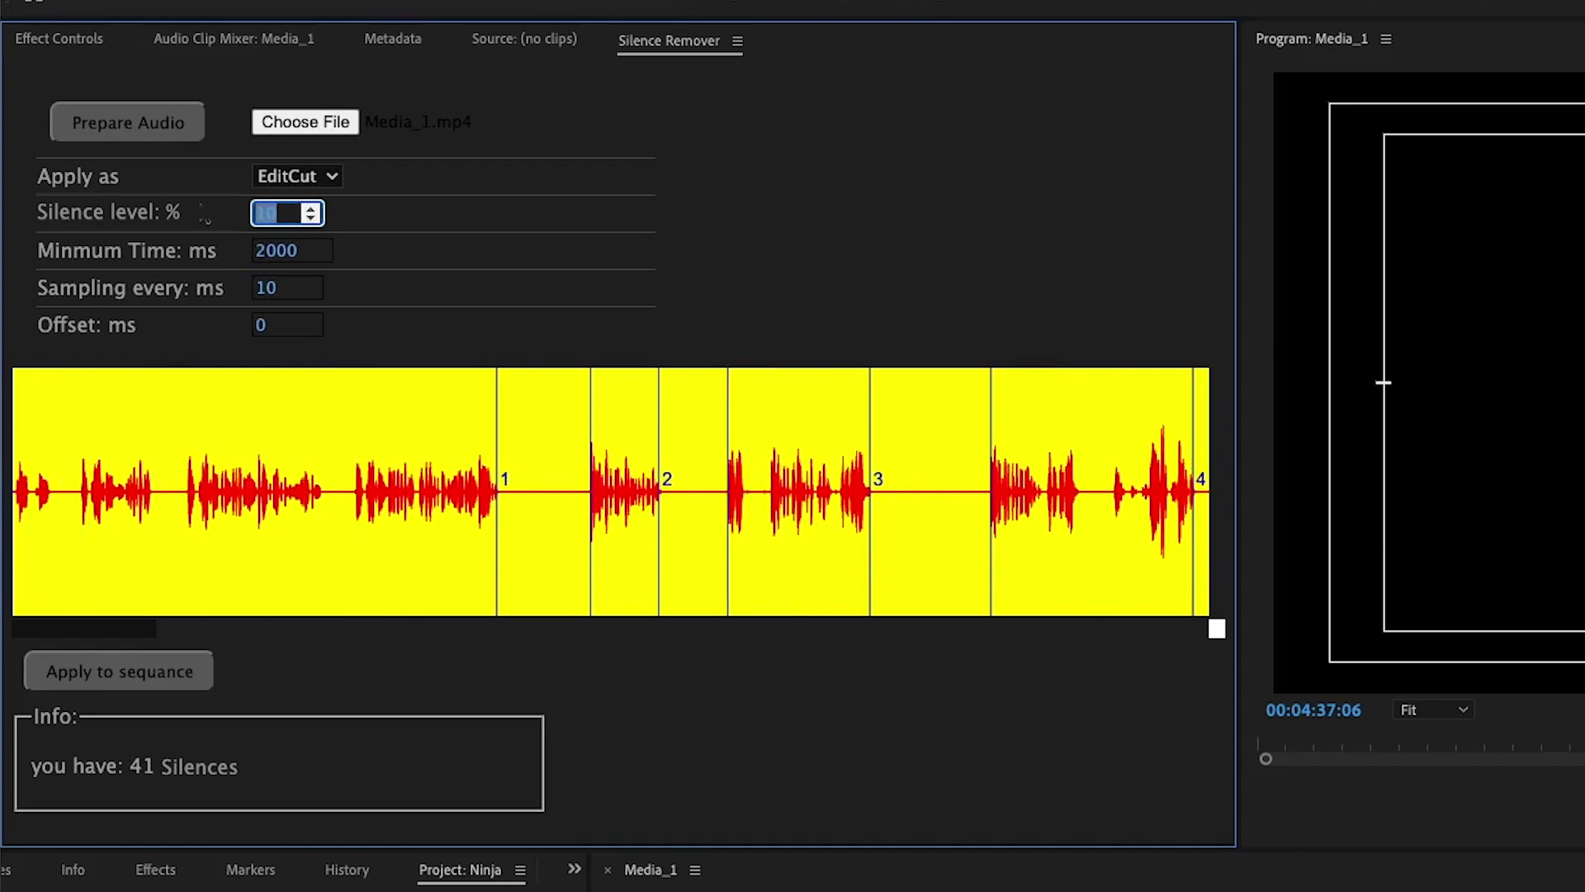
{"action": "type", "text": "0"}
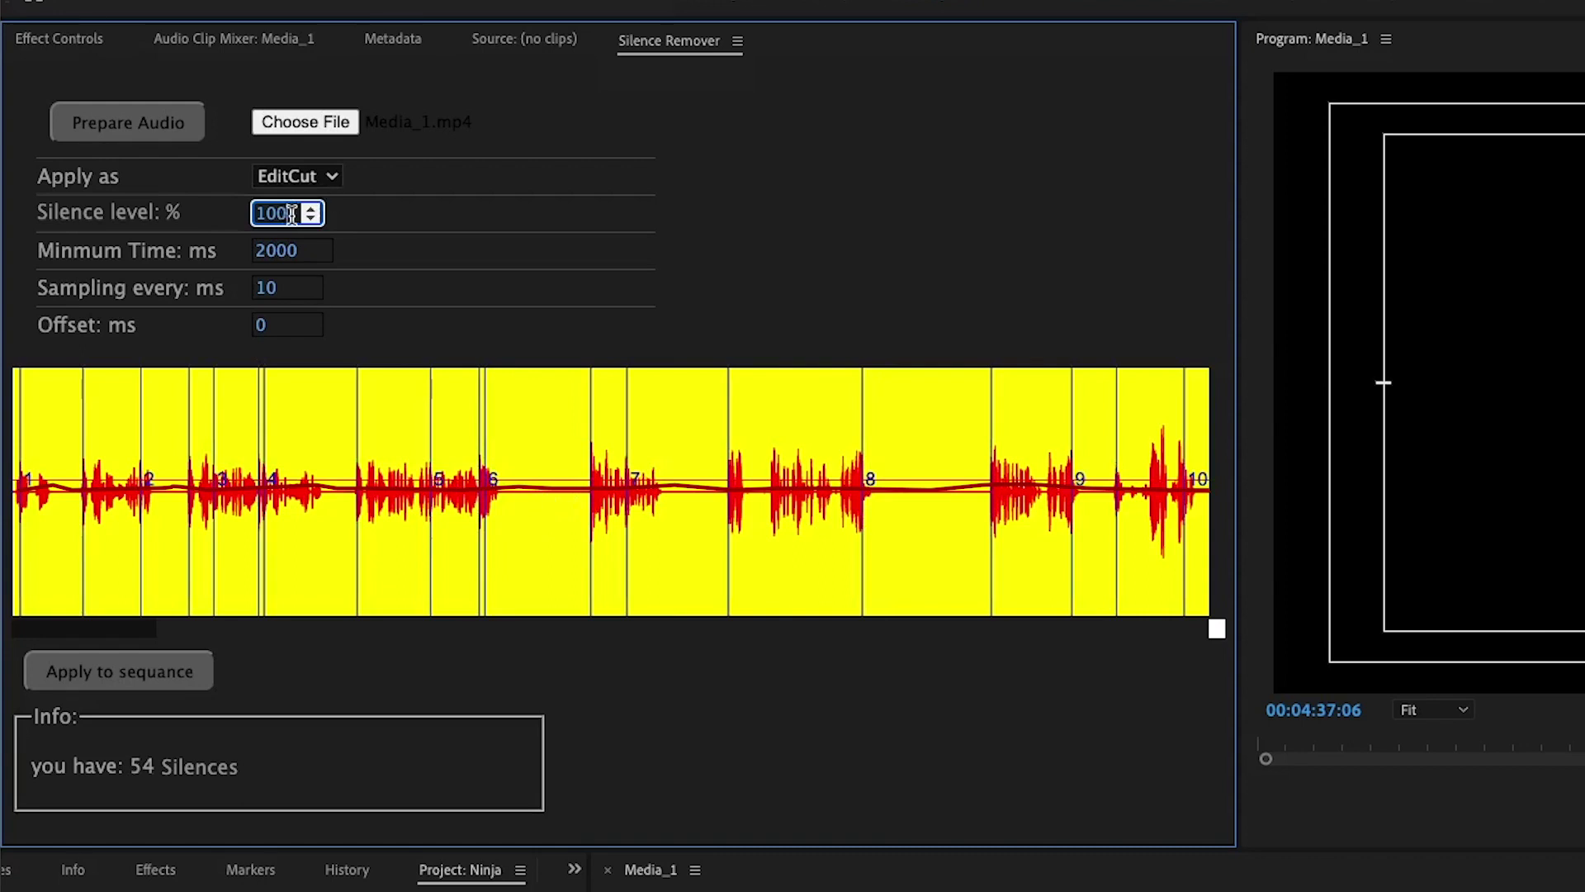
{"action": "left_click_drag", "start_coordinate": [291, 214], "coordinate": [208, 219]}
{"action": "key", "text": "Return"}
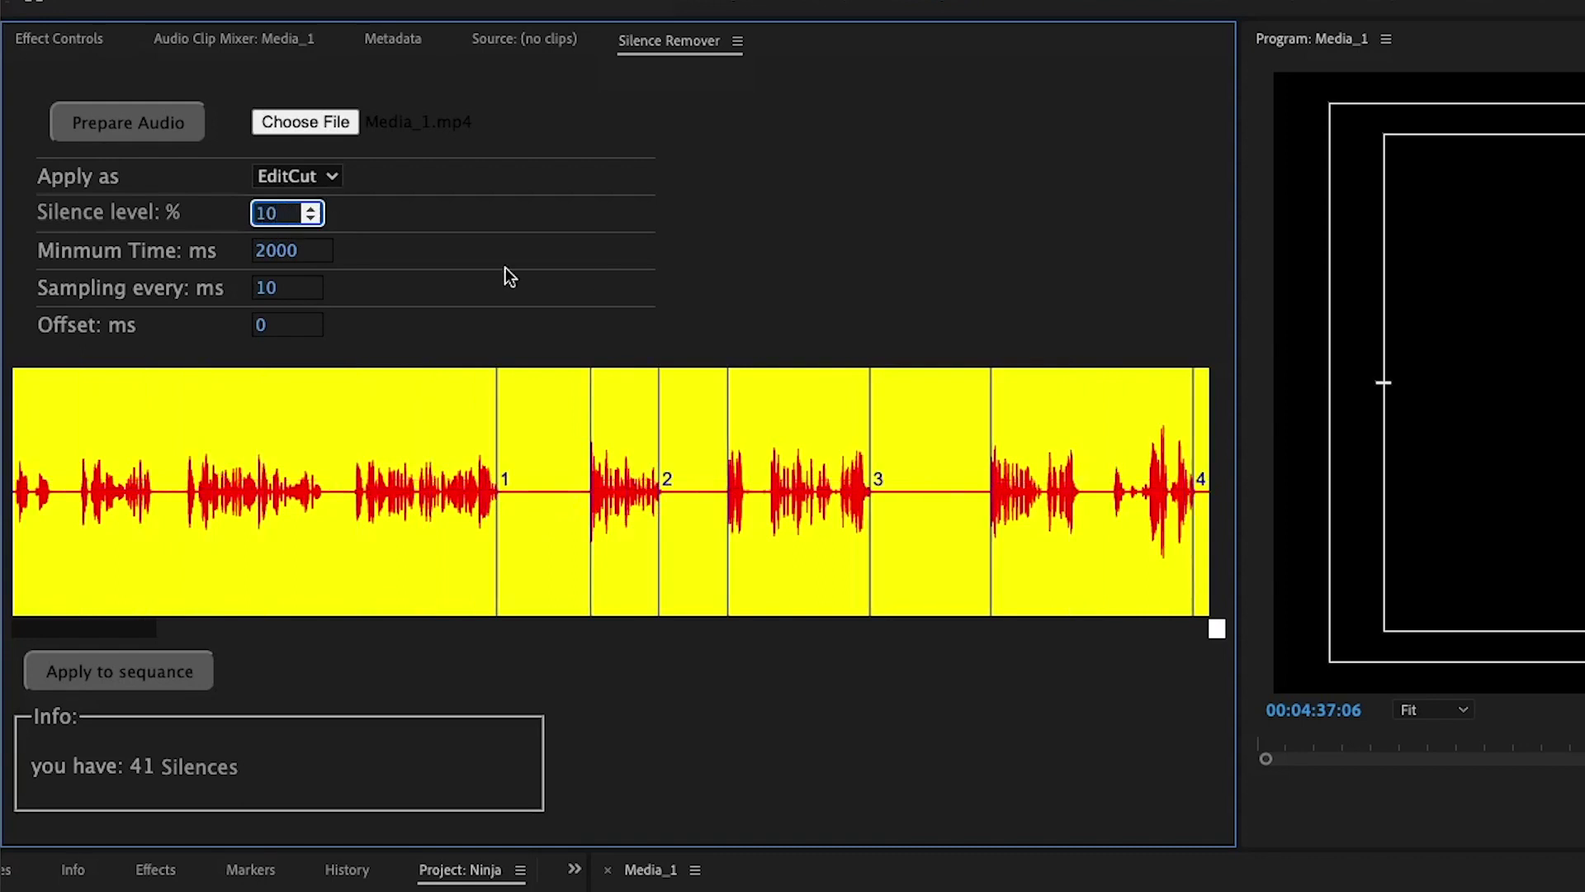
Set the silence offset to 110 ms.
{"action": "left_click_drag", "start_coordinate": [278, 328], "coordinate": [206, 330]}
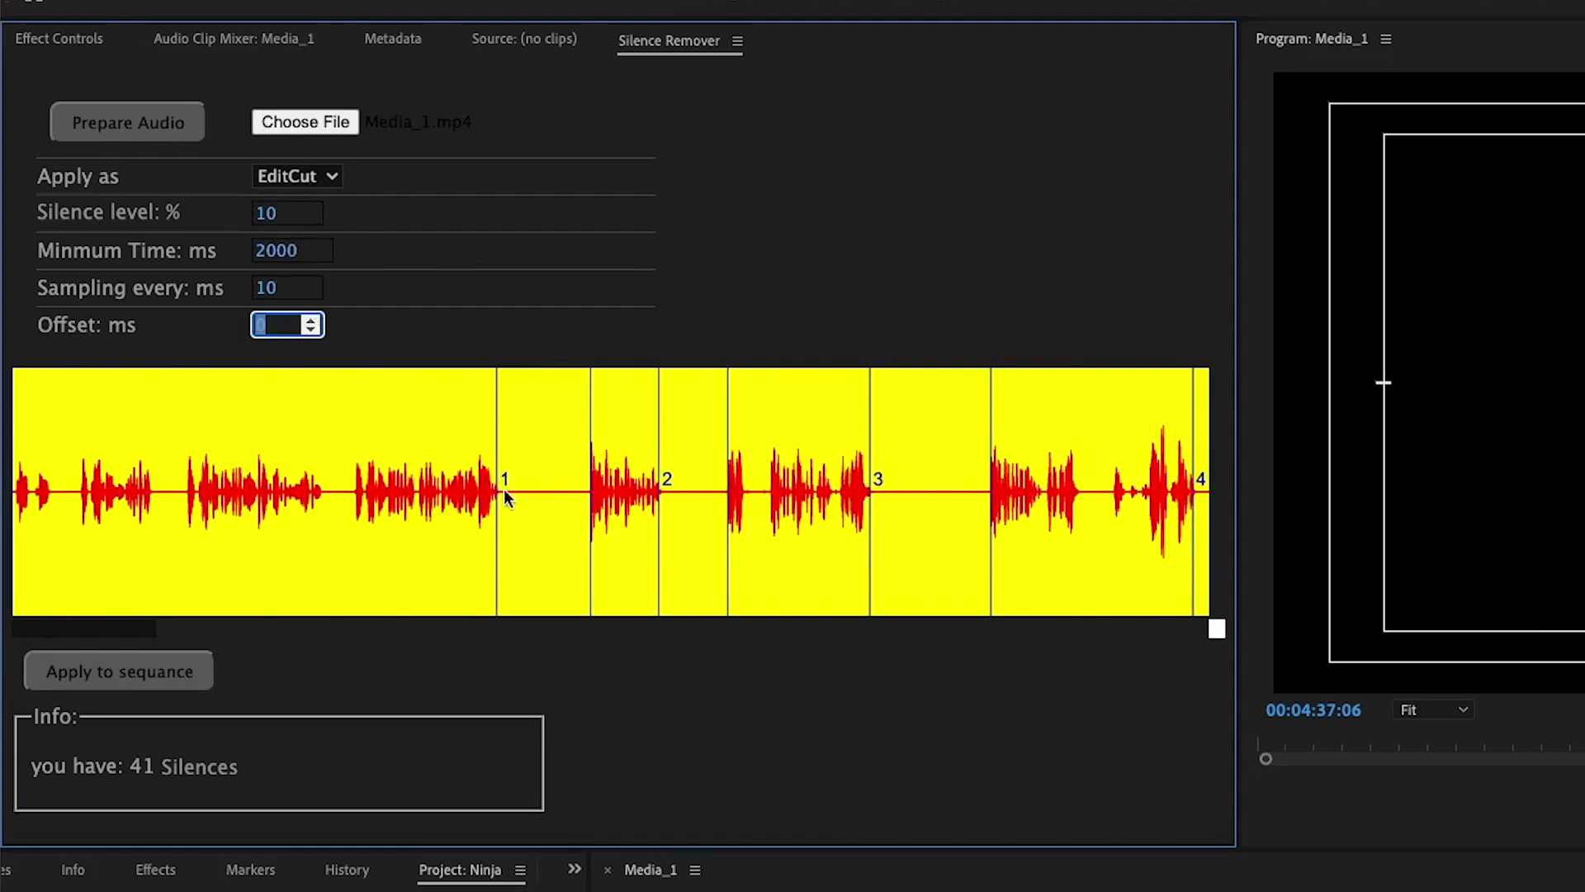
{"action": "left_click_drag", "start_coordinate": [311, 320], "coordinate": [311, 327]}
{"action": "left_click_drag", "start_coordinate": [335, 632], "coordinate": [15, 654]}
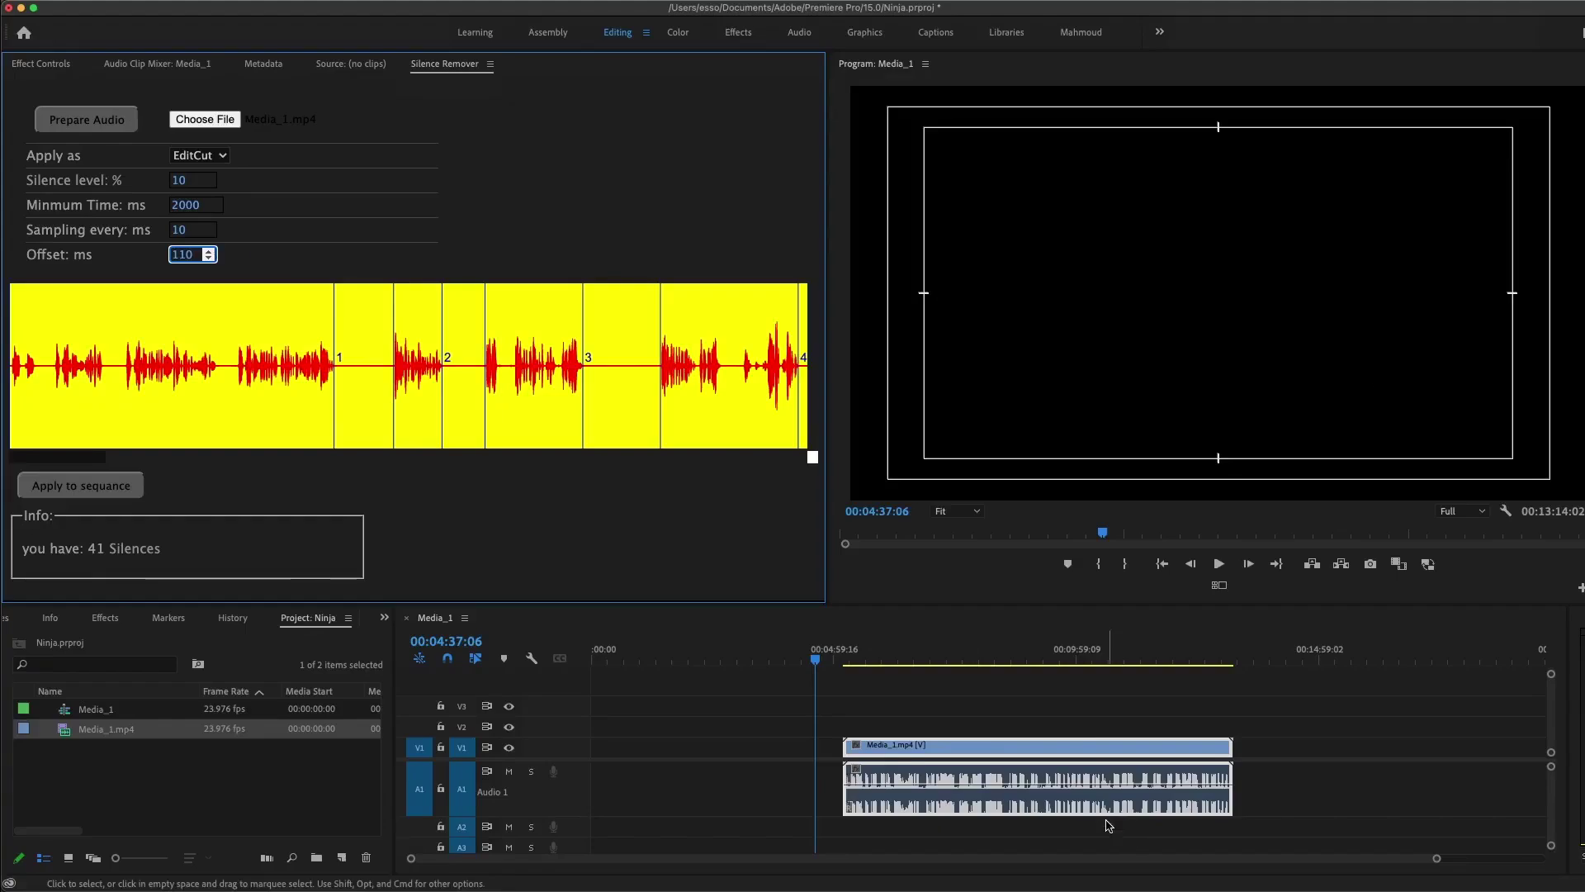
Select the Media_1.mp4 clip in the timeline and apply the detected silences to the sequence as EditCut.
{"action": "left_click", "coordinate": [1087, 732]}
{"action": "left_click", "coordinate": [999, 769]}
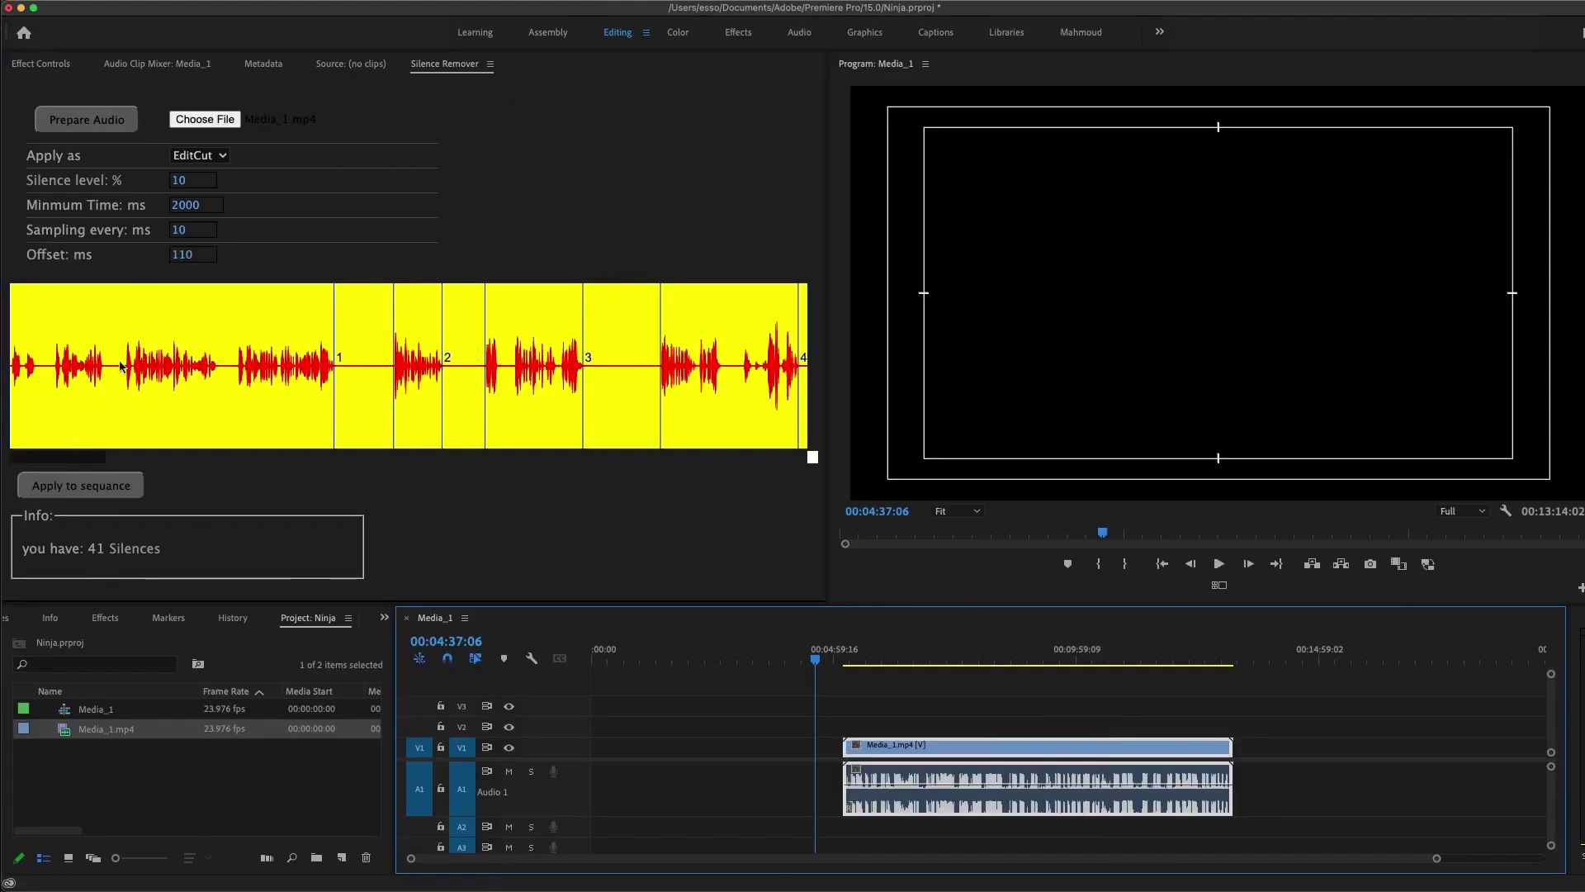
{"action": "left_click", "coordinate": [81, 485]}
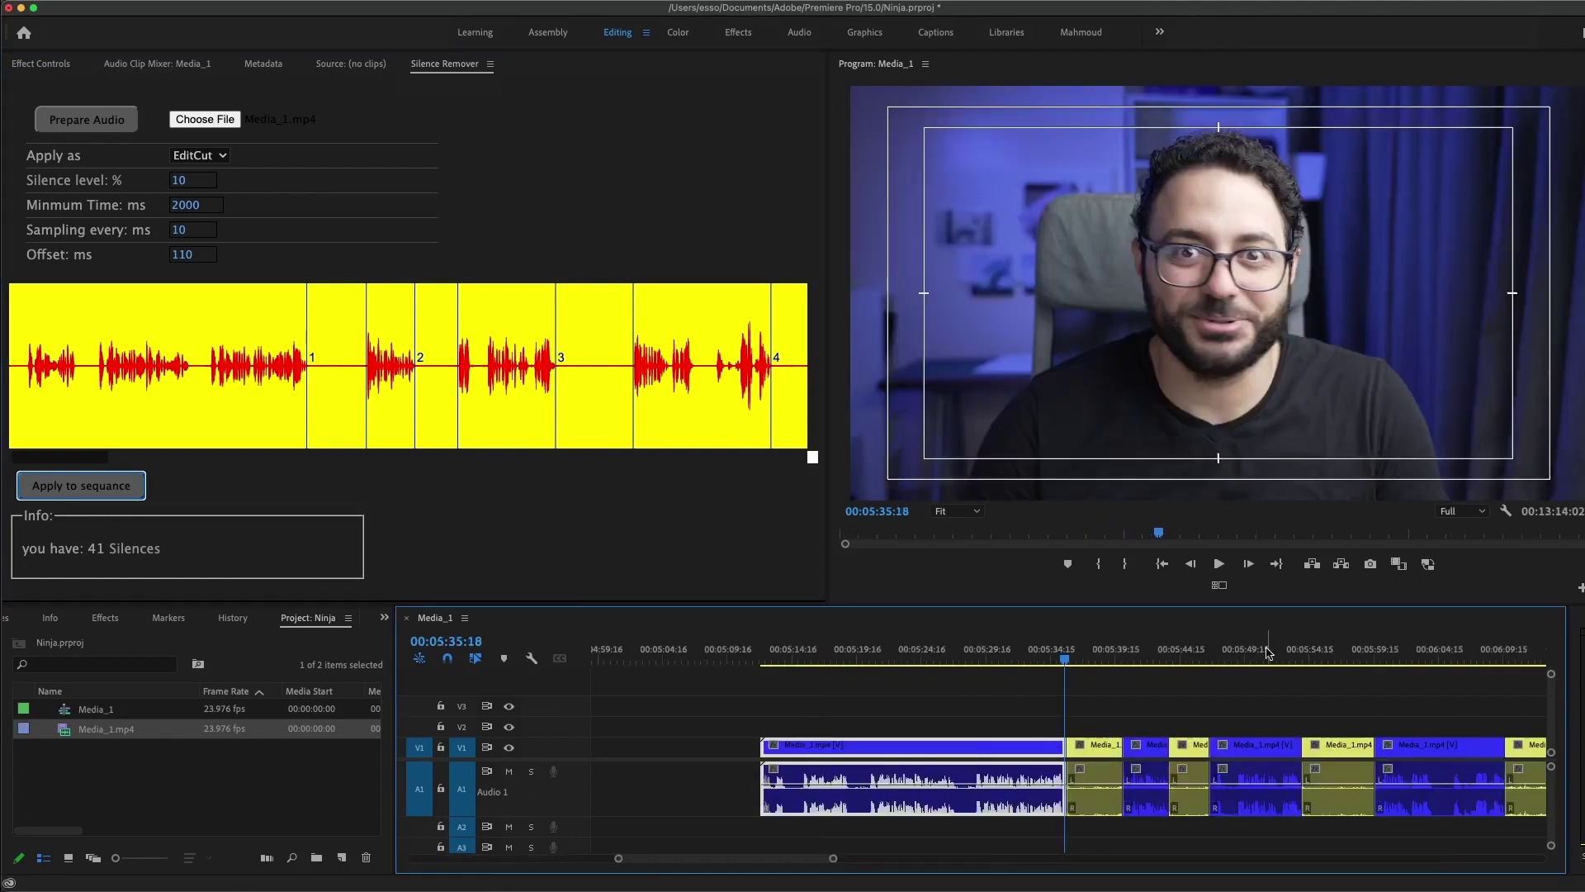
Examine the silent and spoken segments created along the timeline and check where the cuts fall.
{"action": "key", "text": "="}
{"action": "left_click_drag", "start_coordinate": [1070, 659], "coordinate": [1313, 671]}
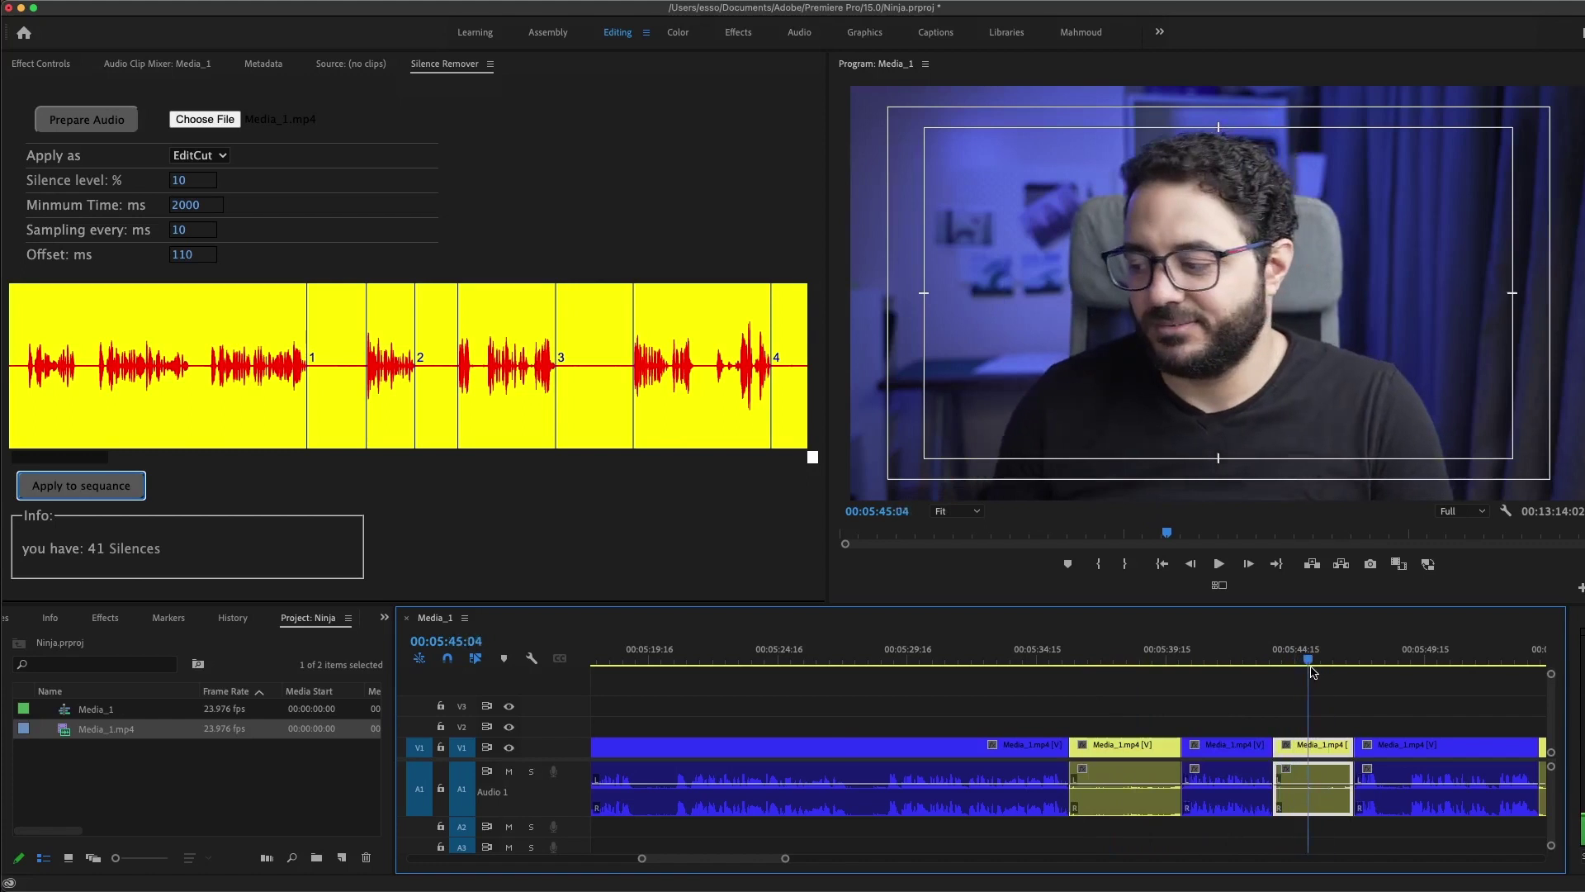
{"action": "key", "text": "="}
{"action": "key", "text": "-"}
{"action": "key", "text": "-"}
{"action": "key", "text": "-"}
{"action": "key", "text": "-"}
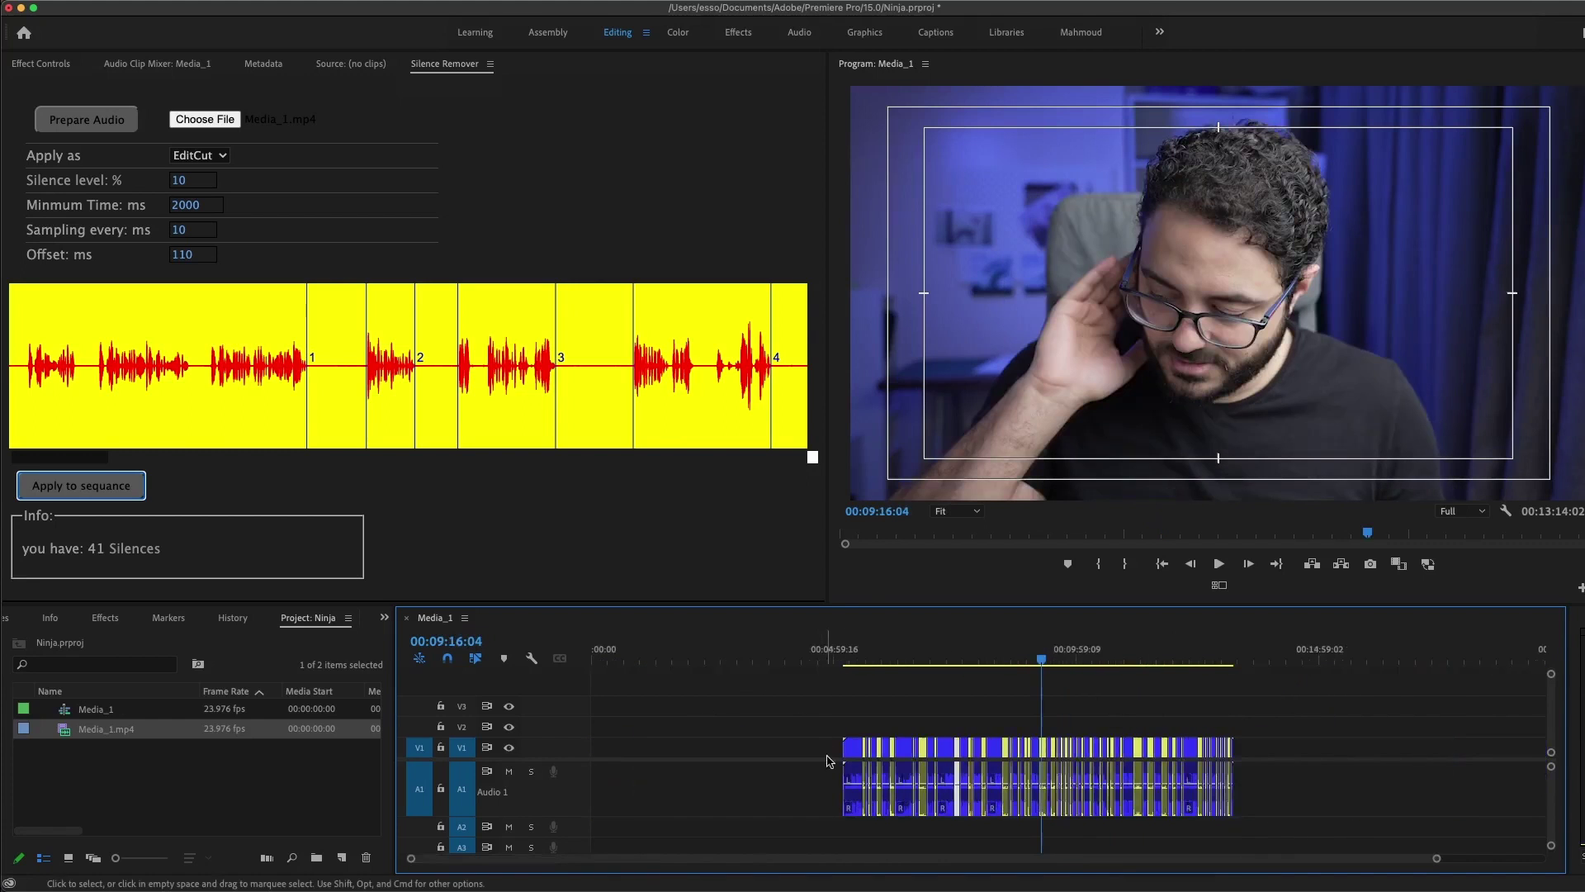
Select all clips sharing the yellow label of the silent segments and ripple delete them from the sequence.
{"action": "key", "text": "equal"}
{"action": "key", "text": "equal"}
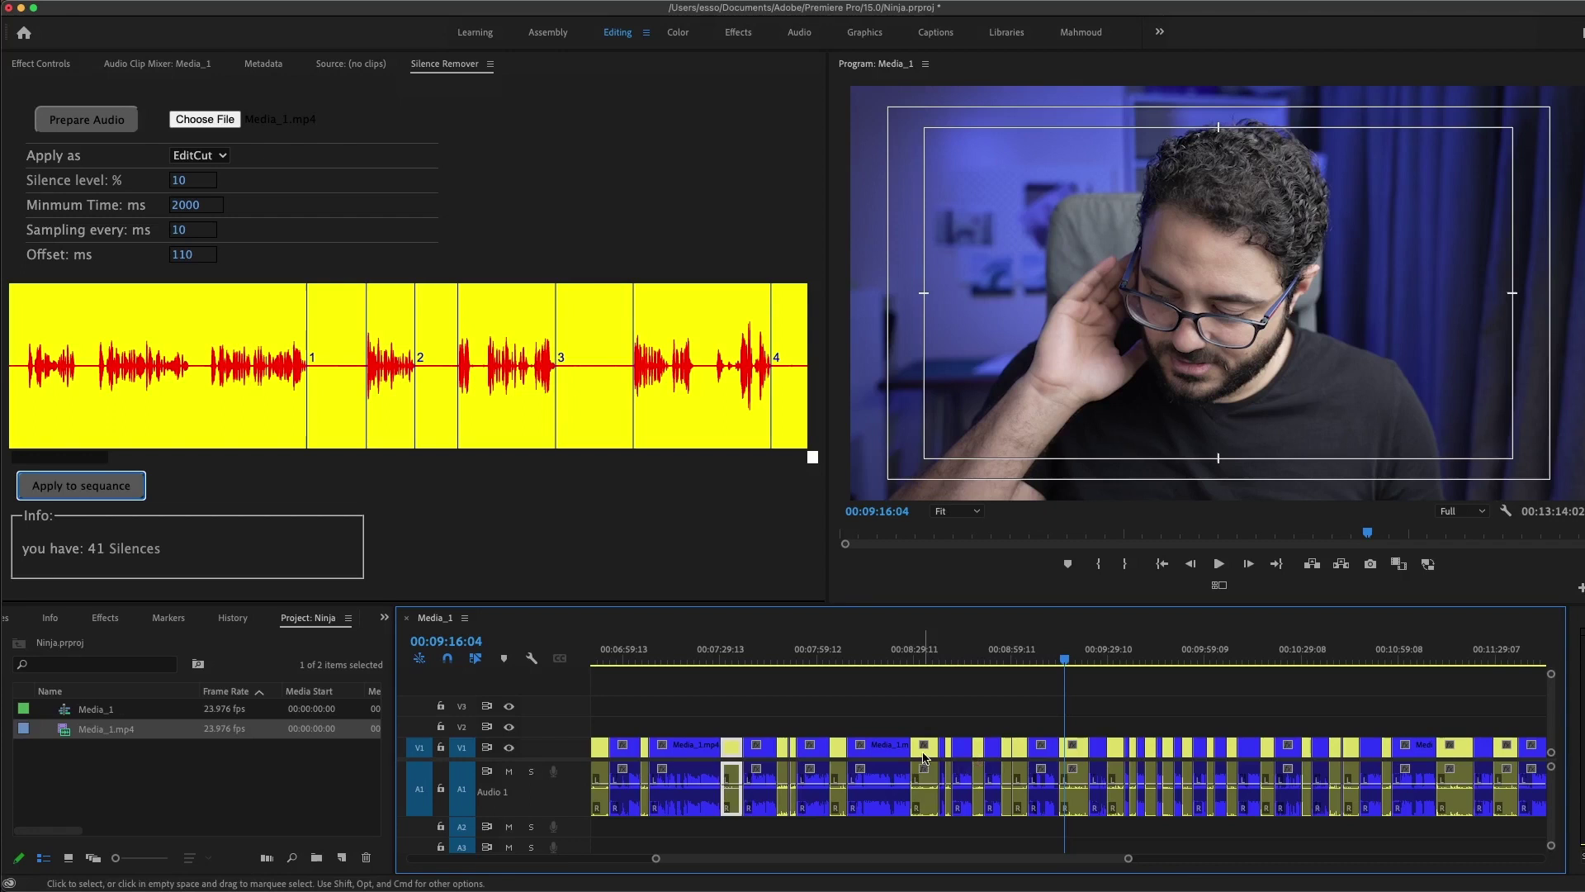
{"action": "right_click", "coordinate": [927, 756]}
{"action": "scroll", "coordinate": [974, 759], "scroll_direction": "down", "scroll_amount": 10}
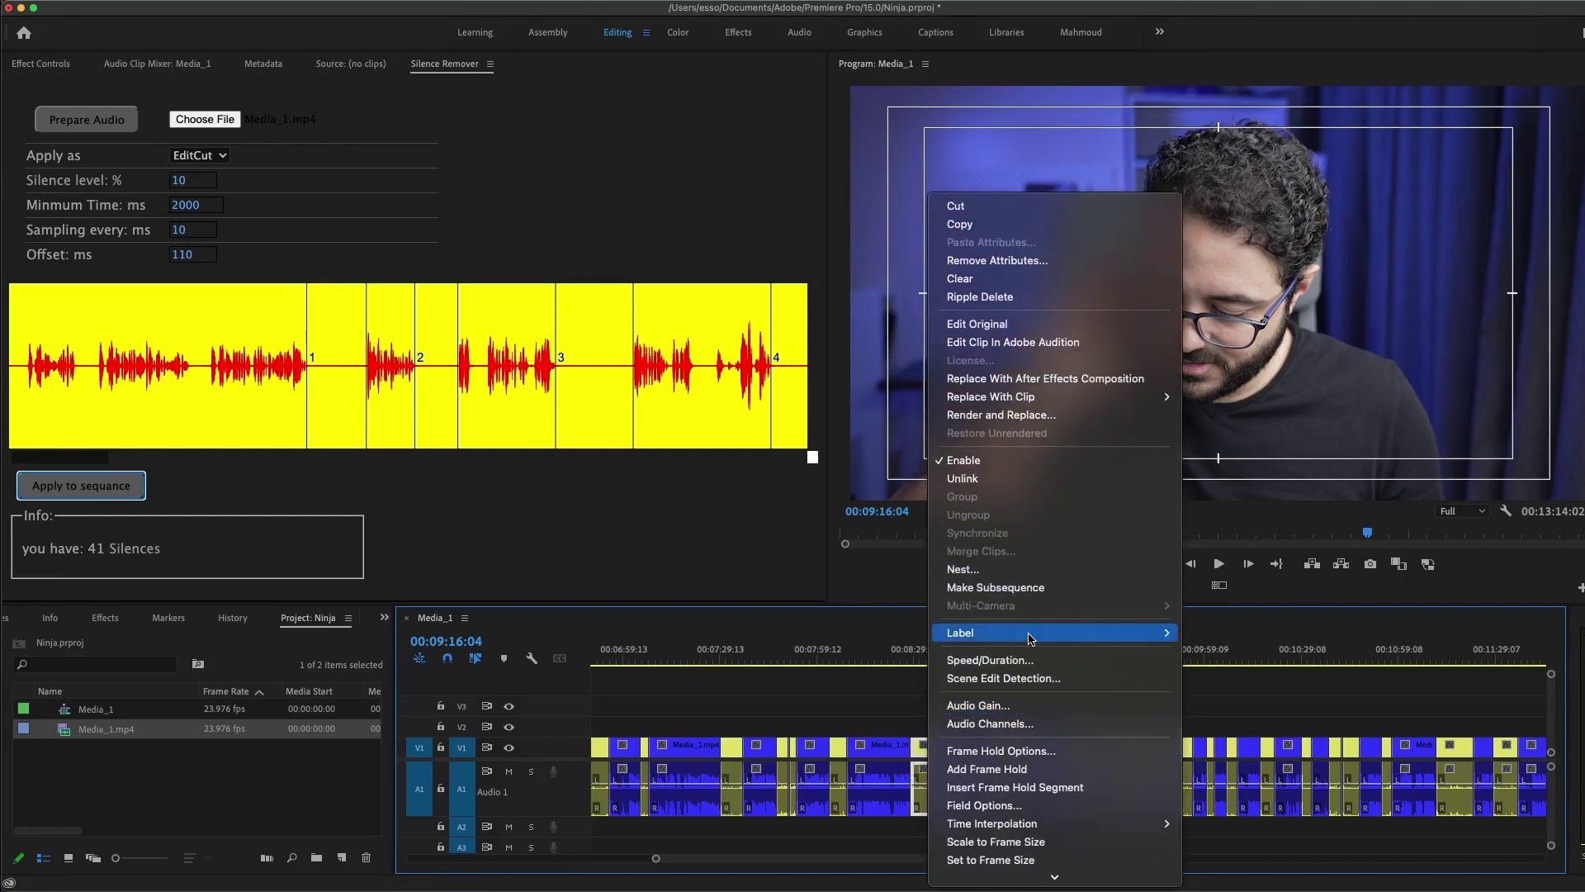
{"action": "mouse_move", "coordinate": [991, 632]}
{"action": "left_click", "coordinate": [1230, 575]}
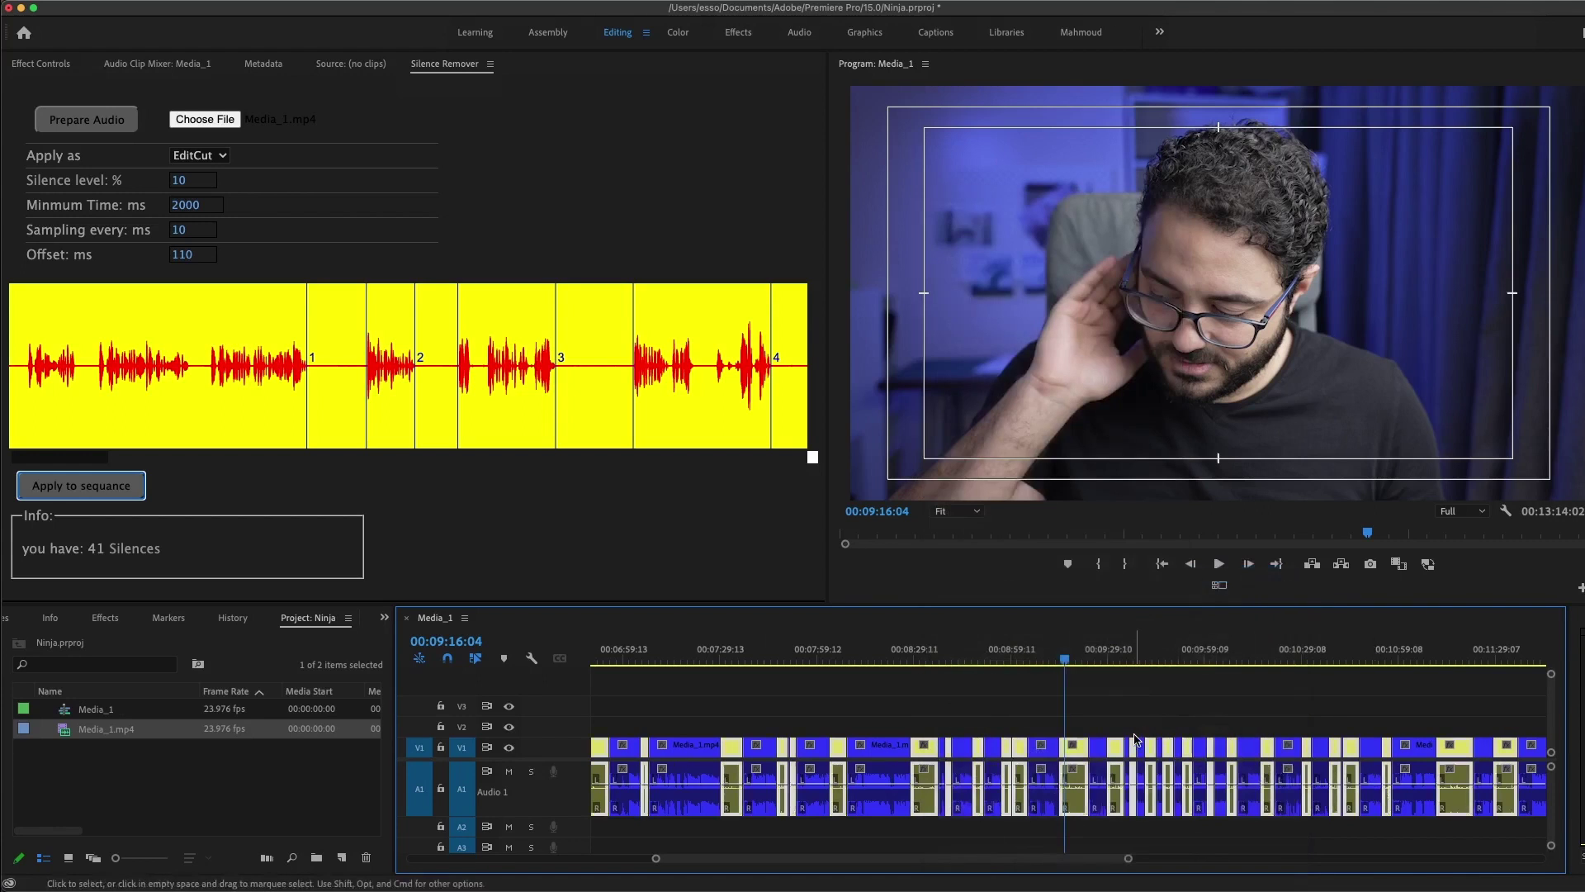
{"action": "key", "text": "alt+BackSpace"}
{"action": "key", "text": "equal"}
{"action": "key", "text": "equal"}
{"action": "key", "text": "equal"}
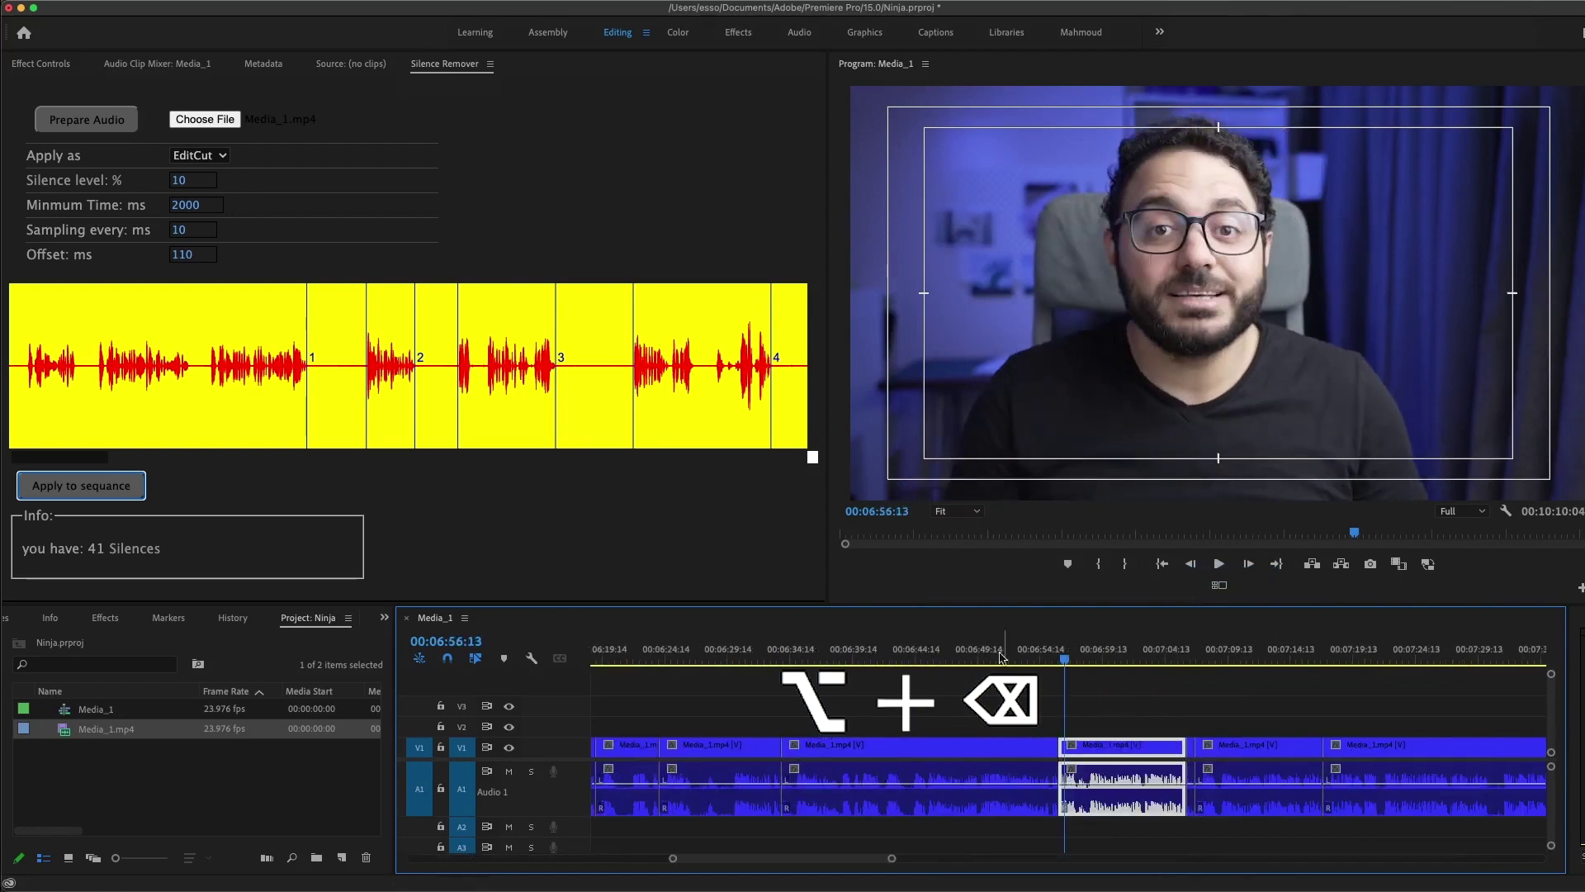
Scrub along the sequence and examine the remaining speech clips after the silences have been removed.
{"action": "left_click_drag", "start_coordinate": [1001, 658], "coordinate": [1331, 661]}
{"action": "key", "text": "minus"}
{"action": "key", "text": "minus"}
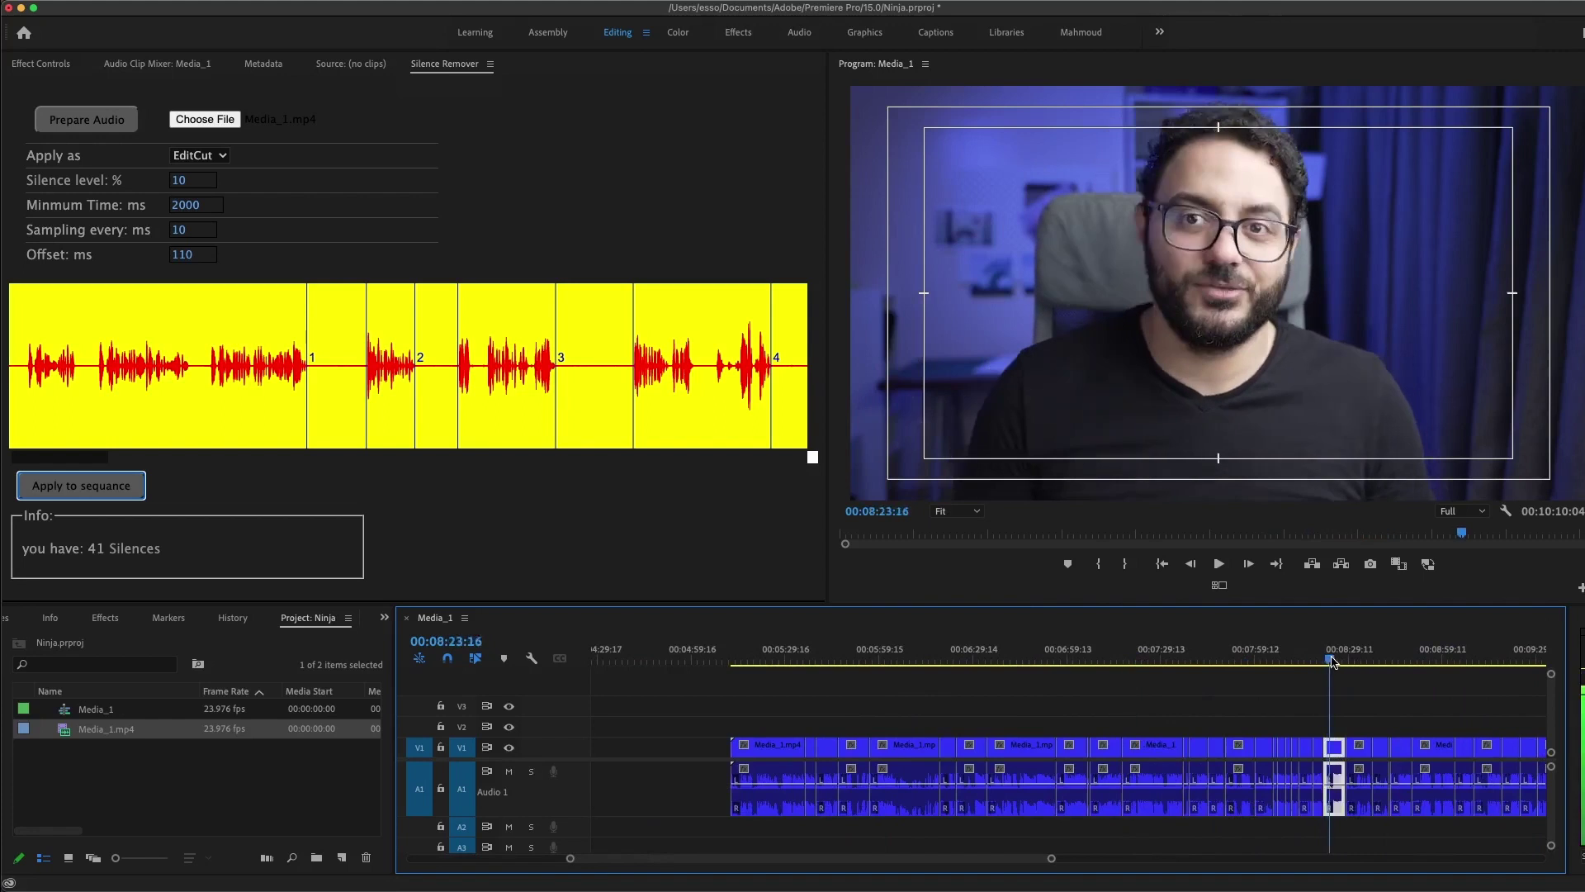
{"action": "key", "text": "minus"}
{"action": "key", "text": "minus"}
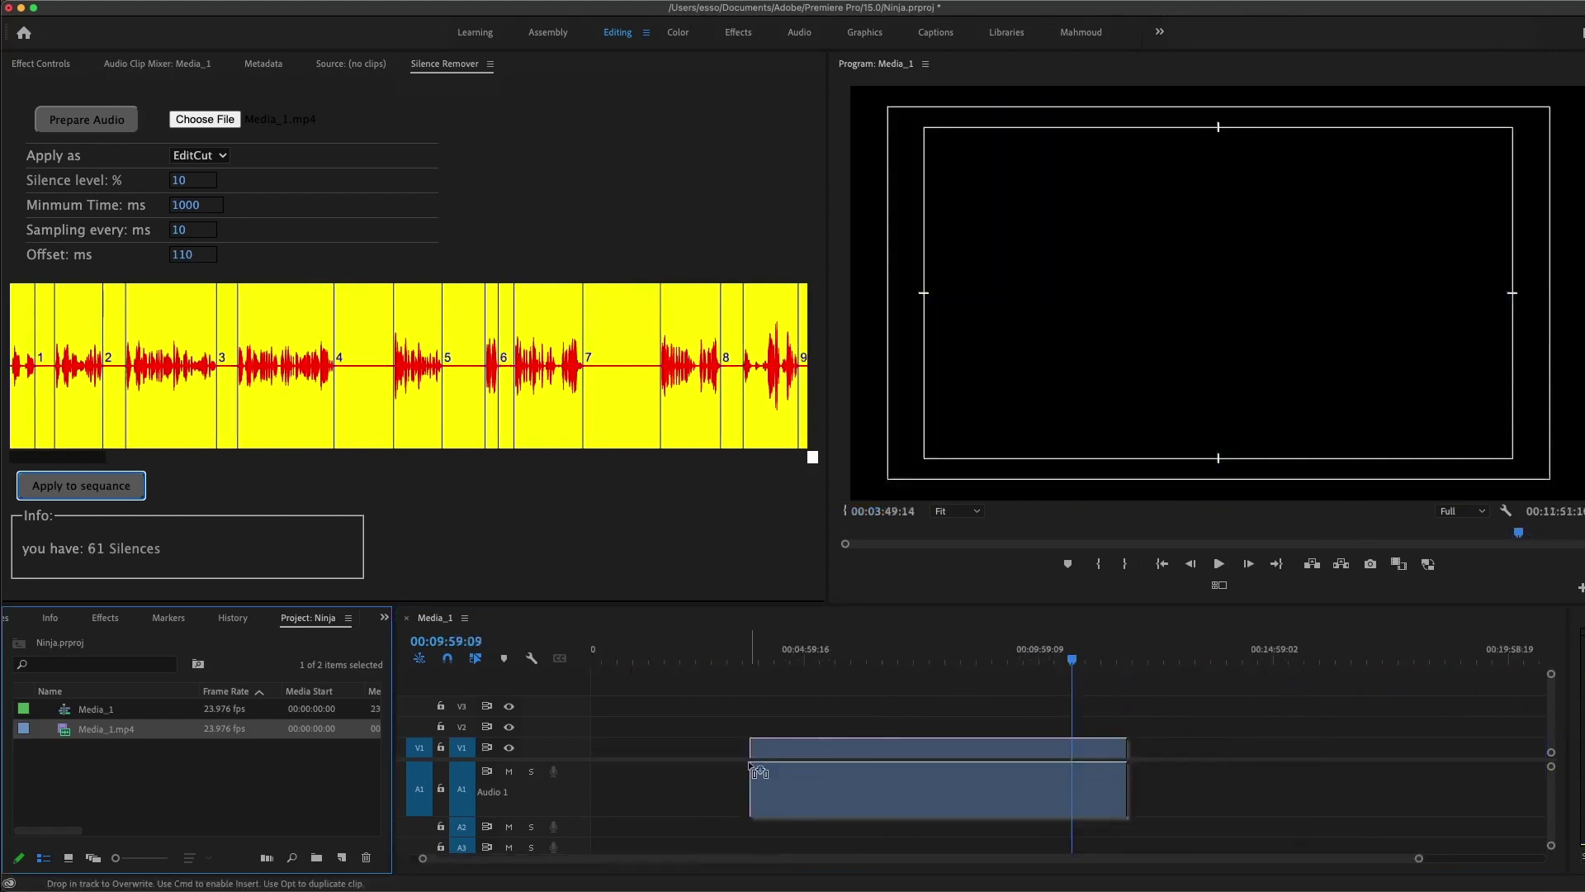
Place Media_1.mp4 on V1 and A1 of the sequence and apply its detected silences as Markers.
{"action": "left_click_drag", "start_coordinate": [758, 771], "coordinate": [906, 773]}
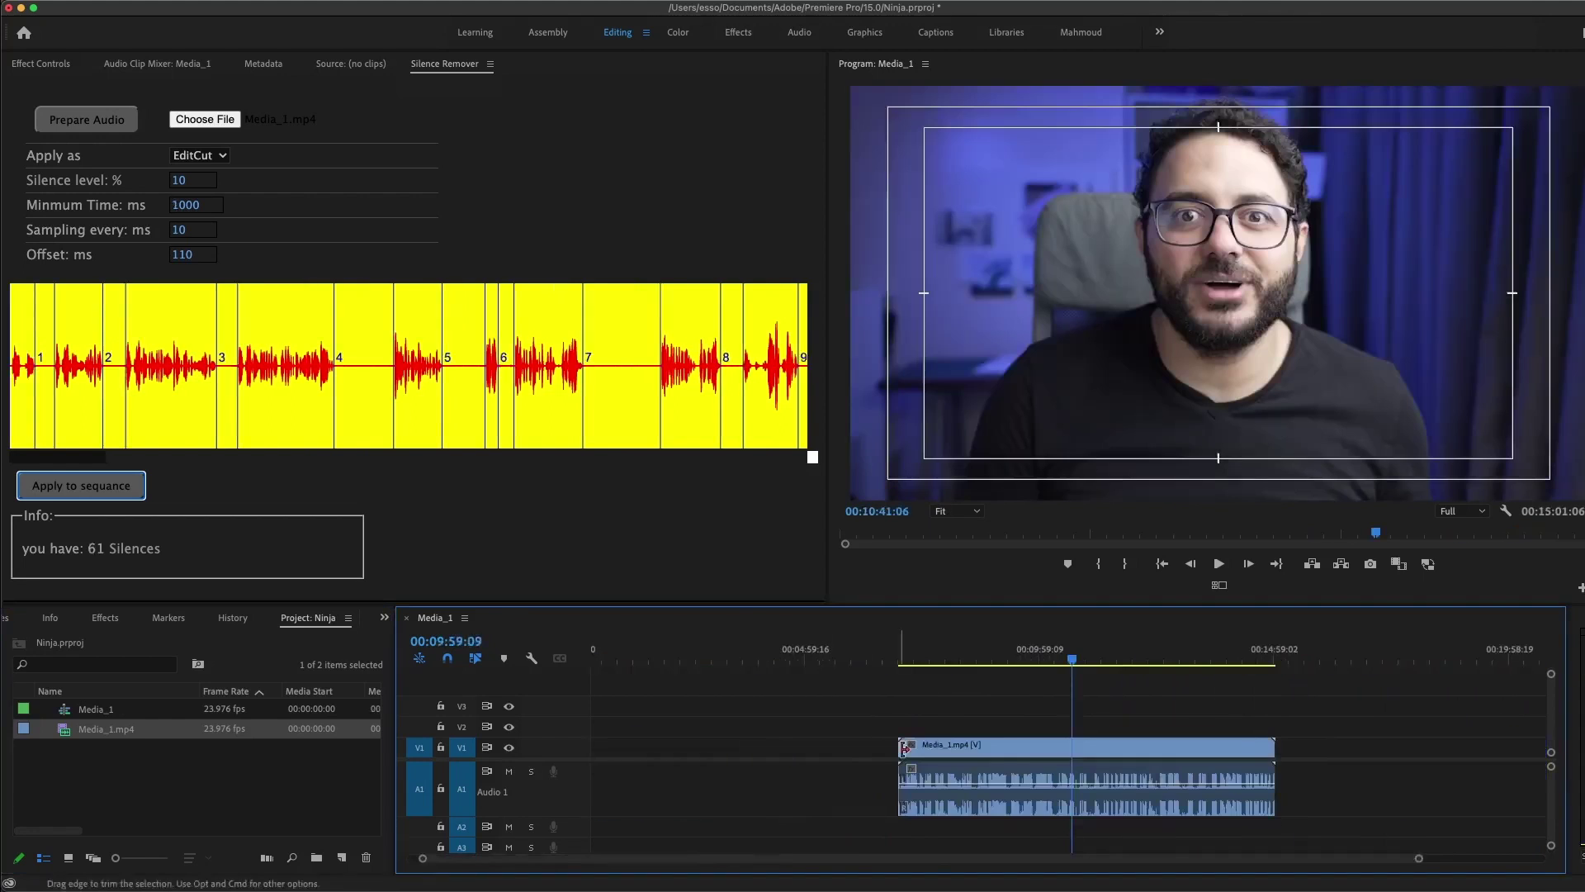
{"action": "left_click", "coordinate": [221, 156]}
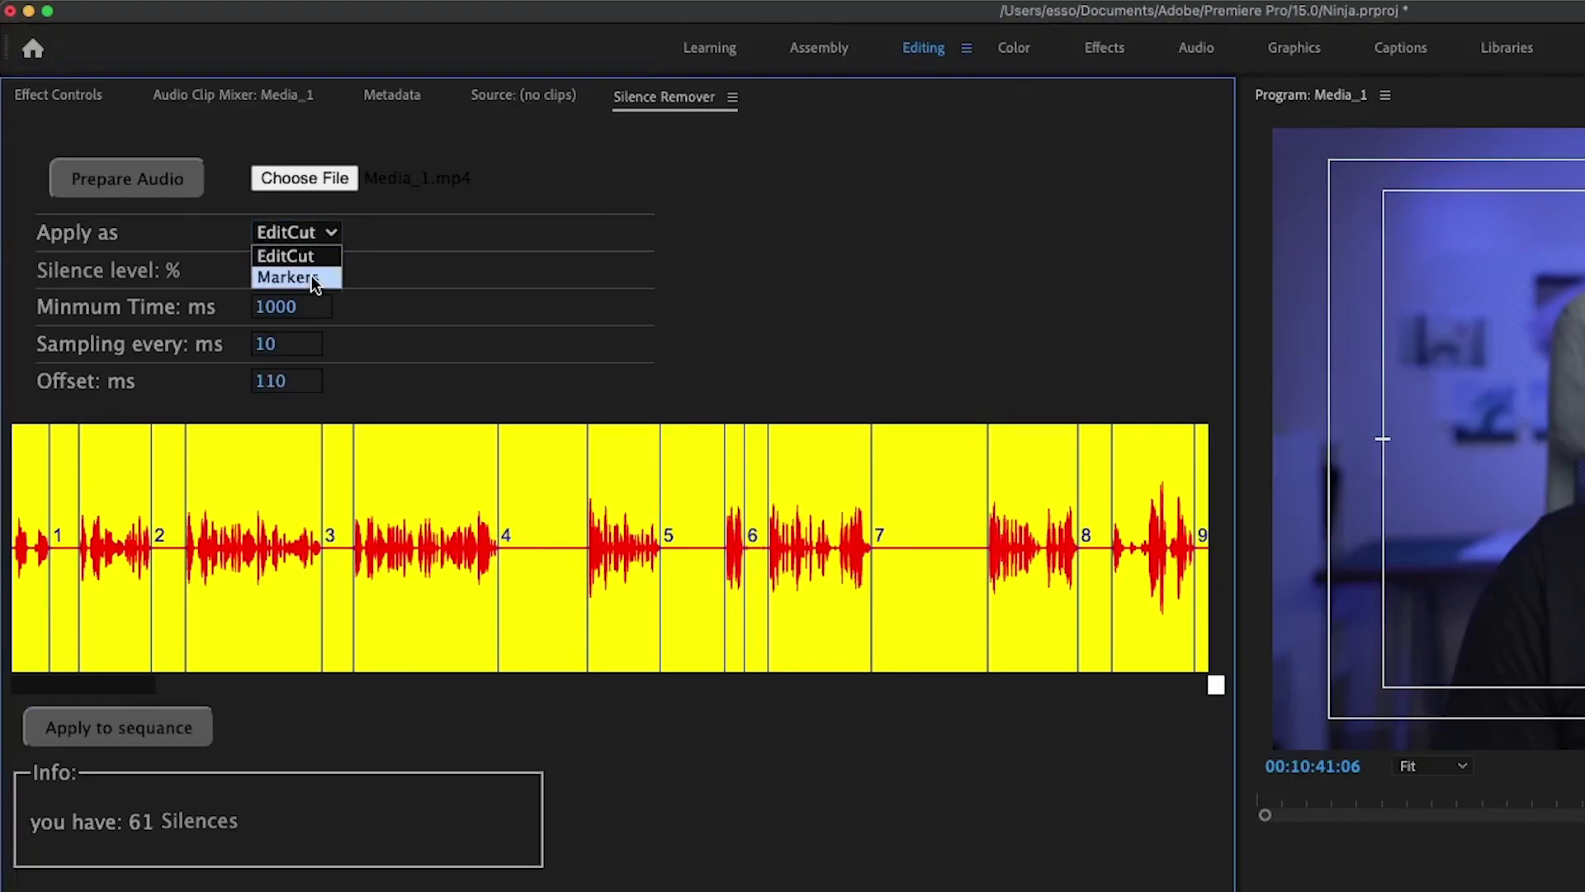
{"action": "left_click", "coordinate": [310, 279]}
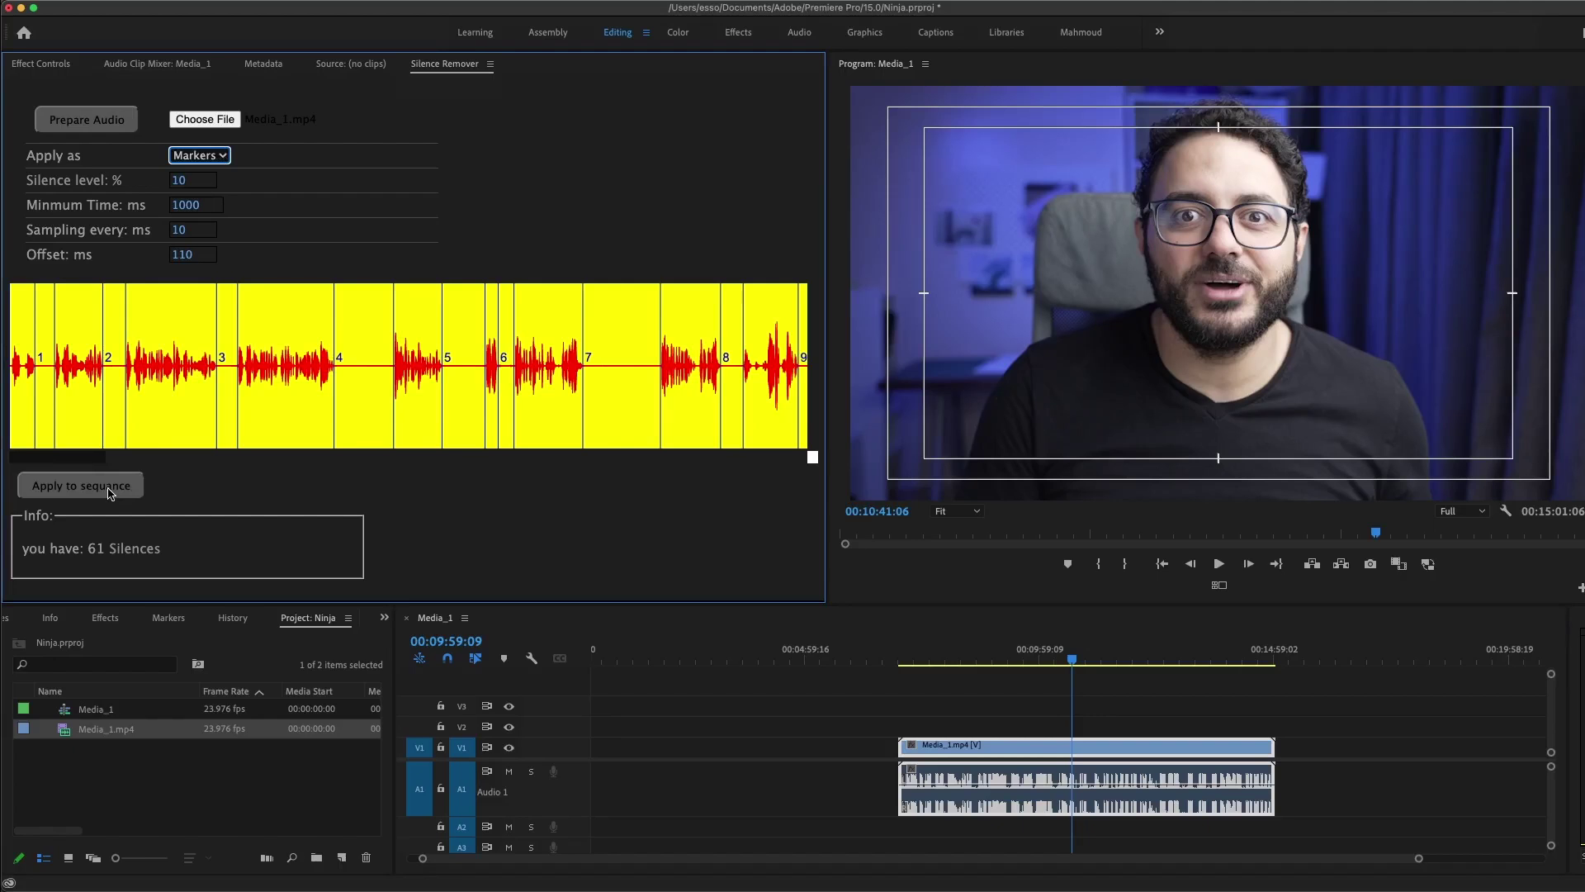
{"action": "left_click", "coordinate": [159, 731]}
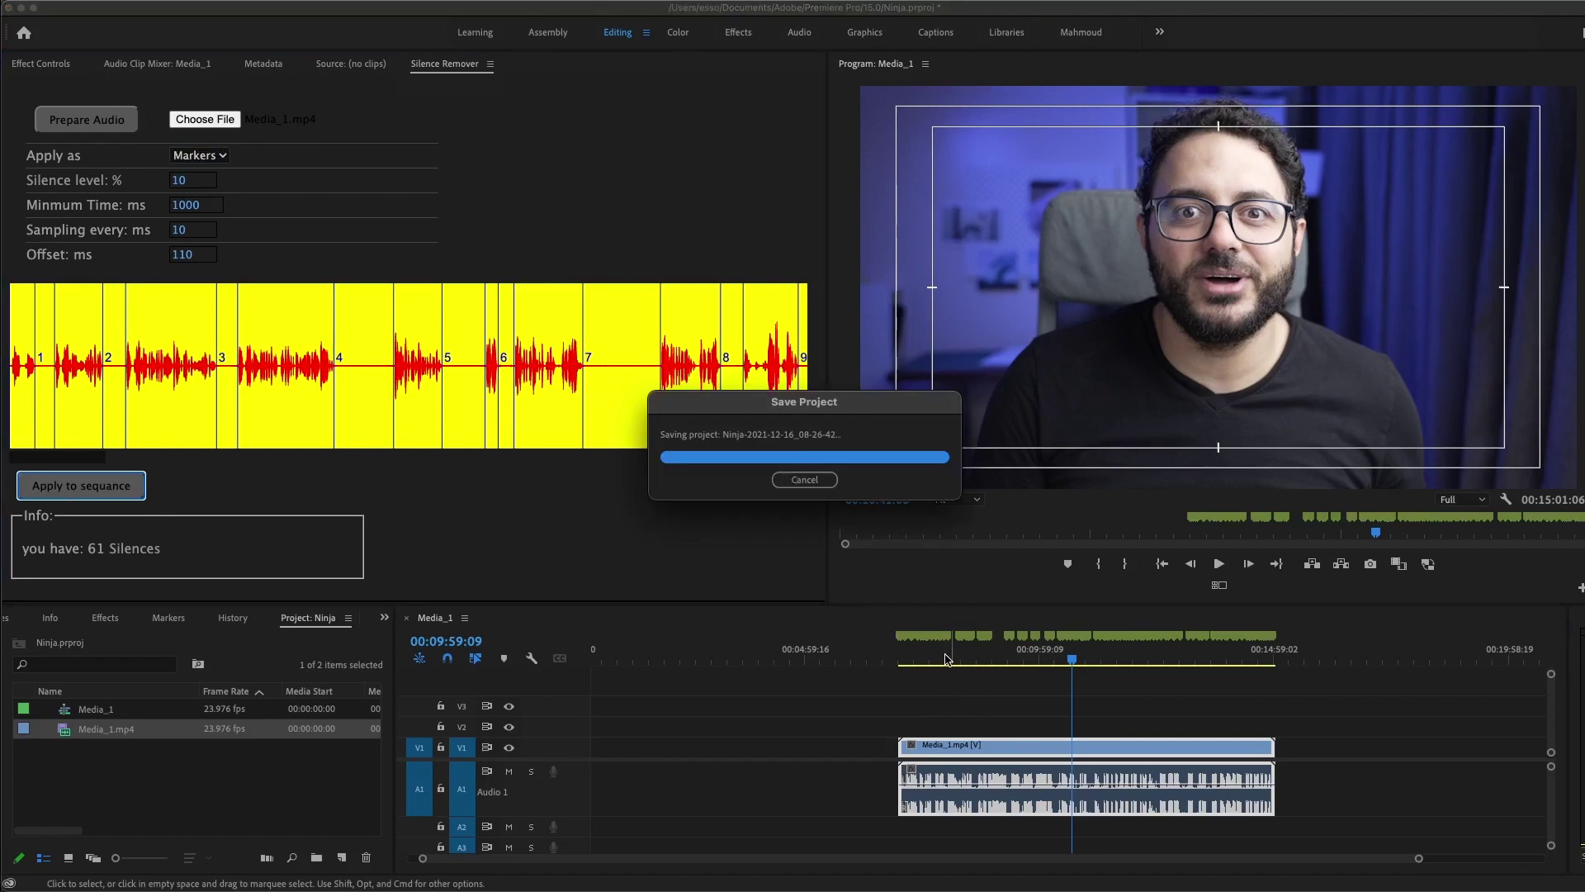
Check the silence markers along the sequence up close and clear all of them.
{"action": "left_click", "coordinate": [946, 659]}
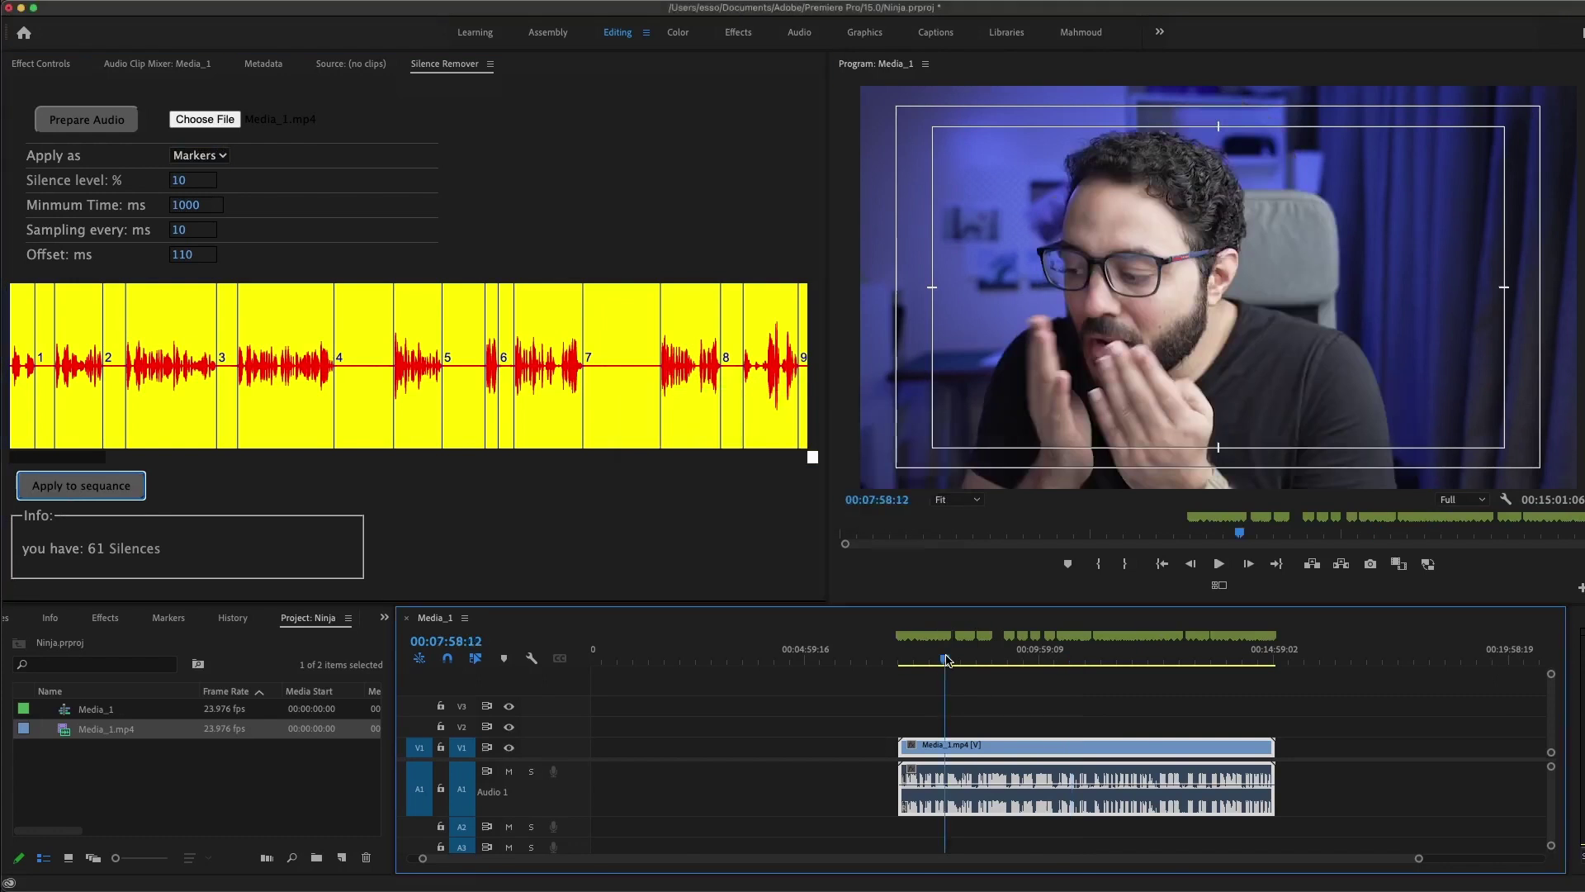
{"action": "key", "text": "equal"}
{"action": "right_click", "coordinate": [1235, 525]}
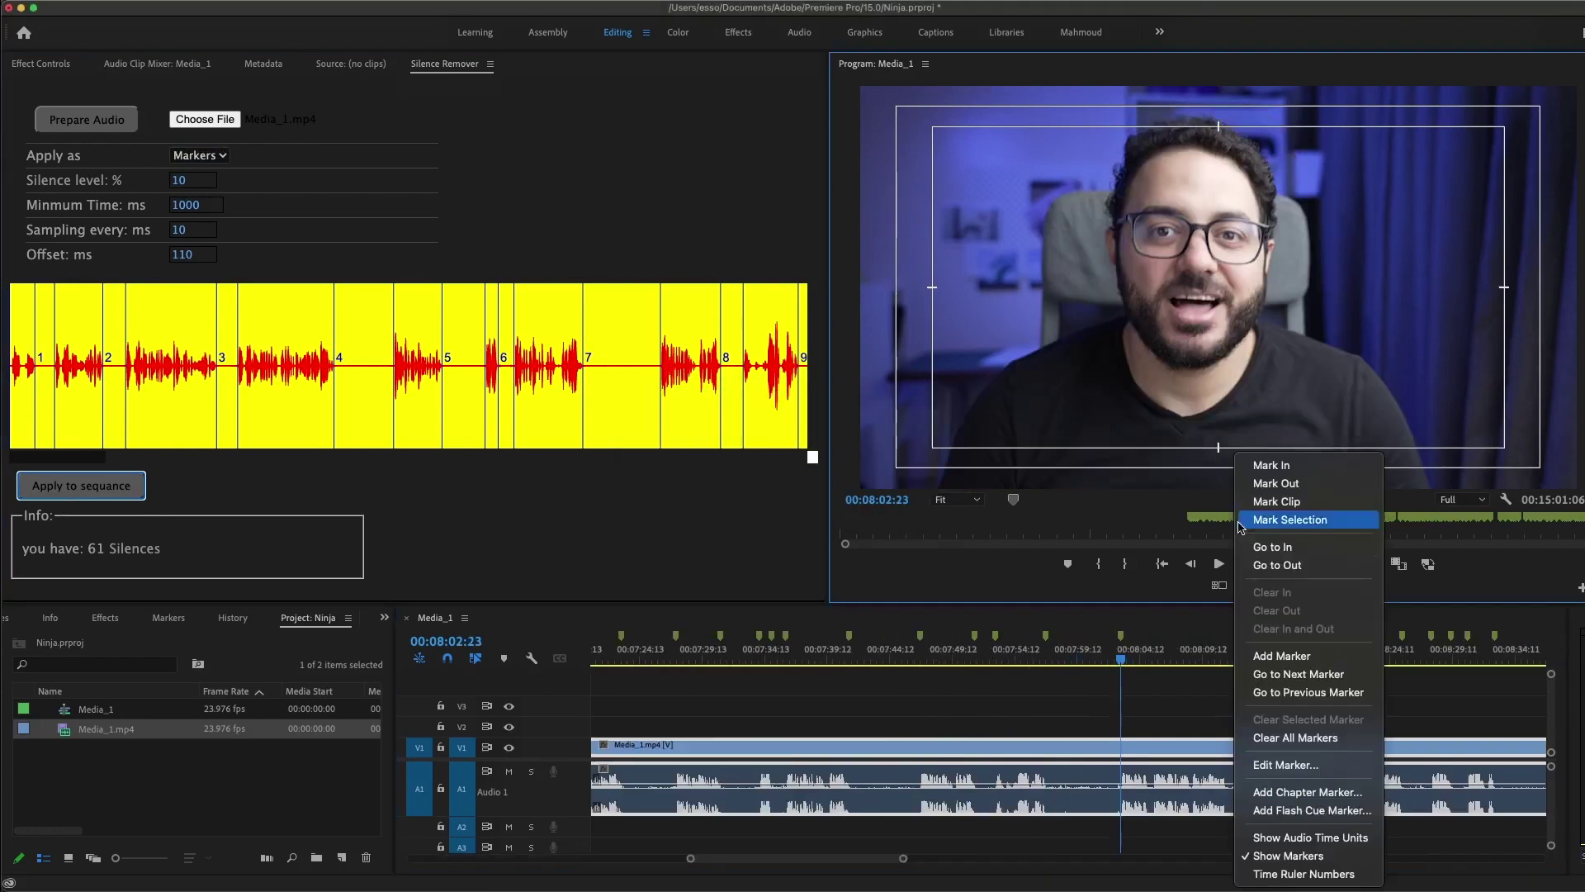
{"action": "left_click", "coordinate": [1315, 746]}
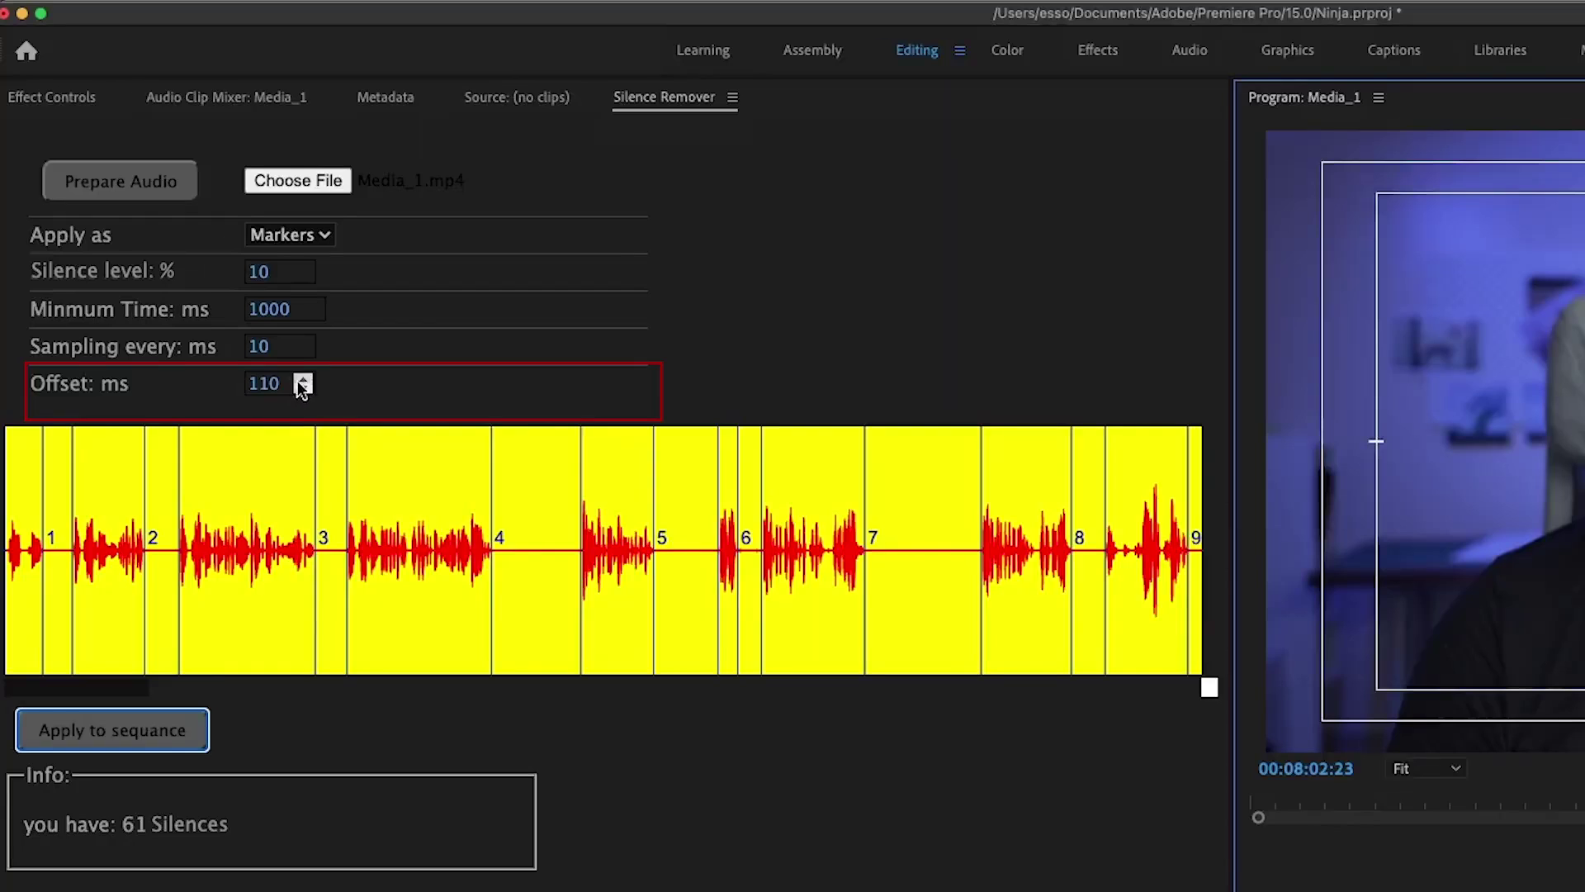
Raise the silence offset to 180 ms and apply the silences to the sequence as Markers.
{"action": "left_click", "coordinate": [209, 251]}
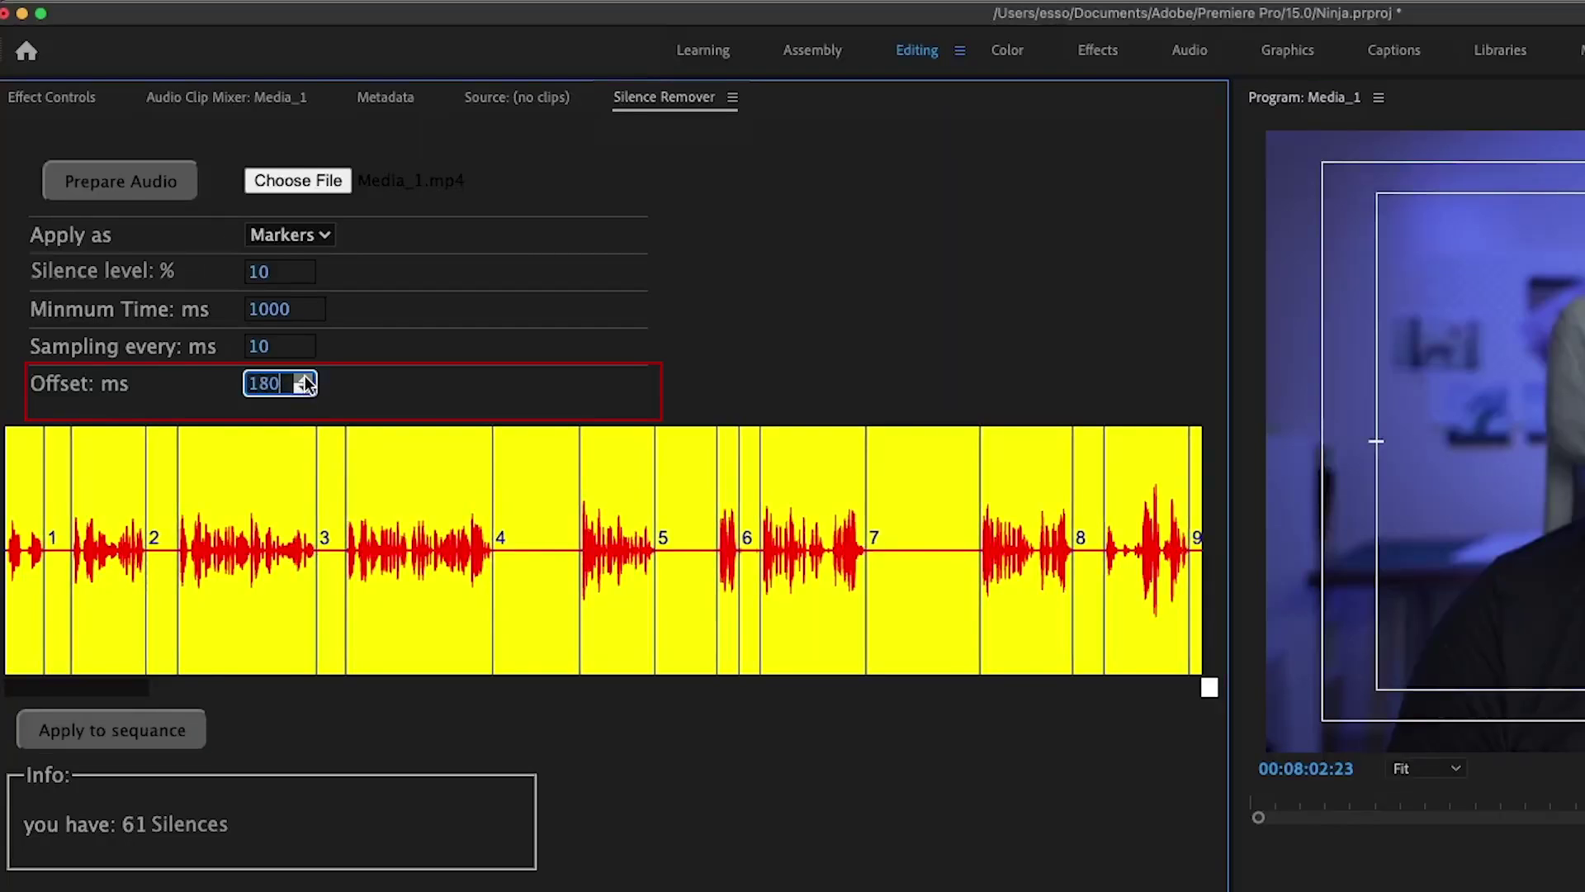
{"action": "scroll", "coordinate": [304, 383], "scroll_direction": "up", "scroll_amount": 6}
{"action": "left_click", "coordinate": [156, 732]}
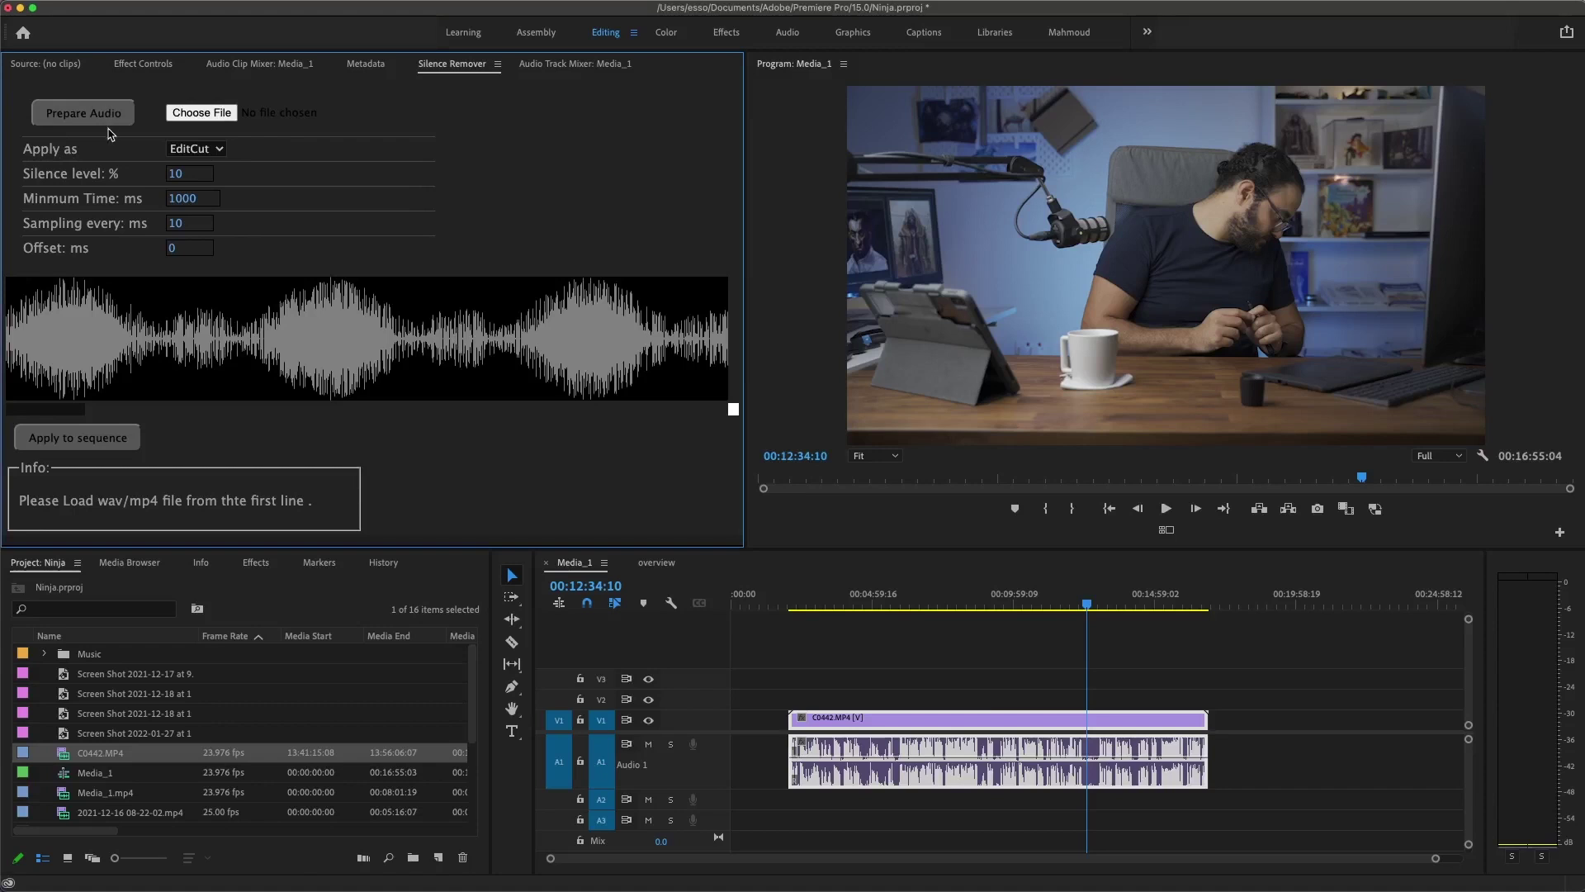
Prepare the audio of the C0442.MP4 clip and load the exported C0442.mp3 from the CLIP folder into Silence Remover.
{"action": "left_click", "coordinate": [994, 689]}
{"action": "left_click", "coordinate": [942, 605]}
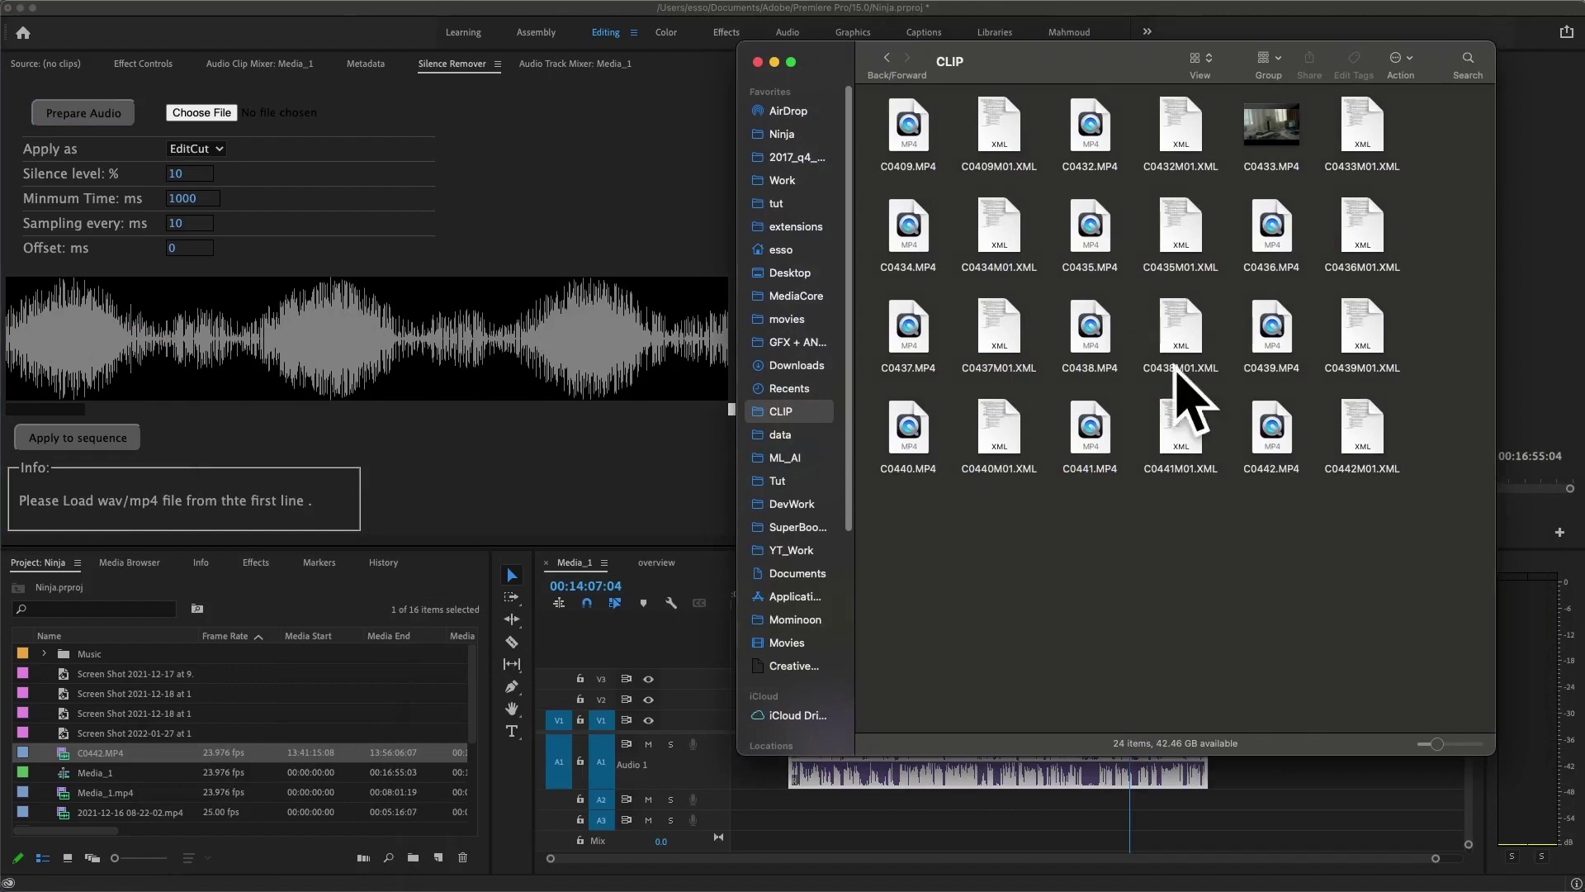
{"action": "left_click", "coordinate": [1054, 16]}
{"action": "left_click_drag", "start_coordinate": [1044, 661], "coordinate": [947, 742]}
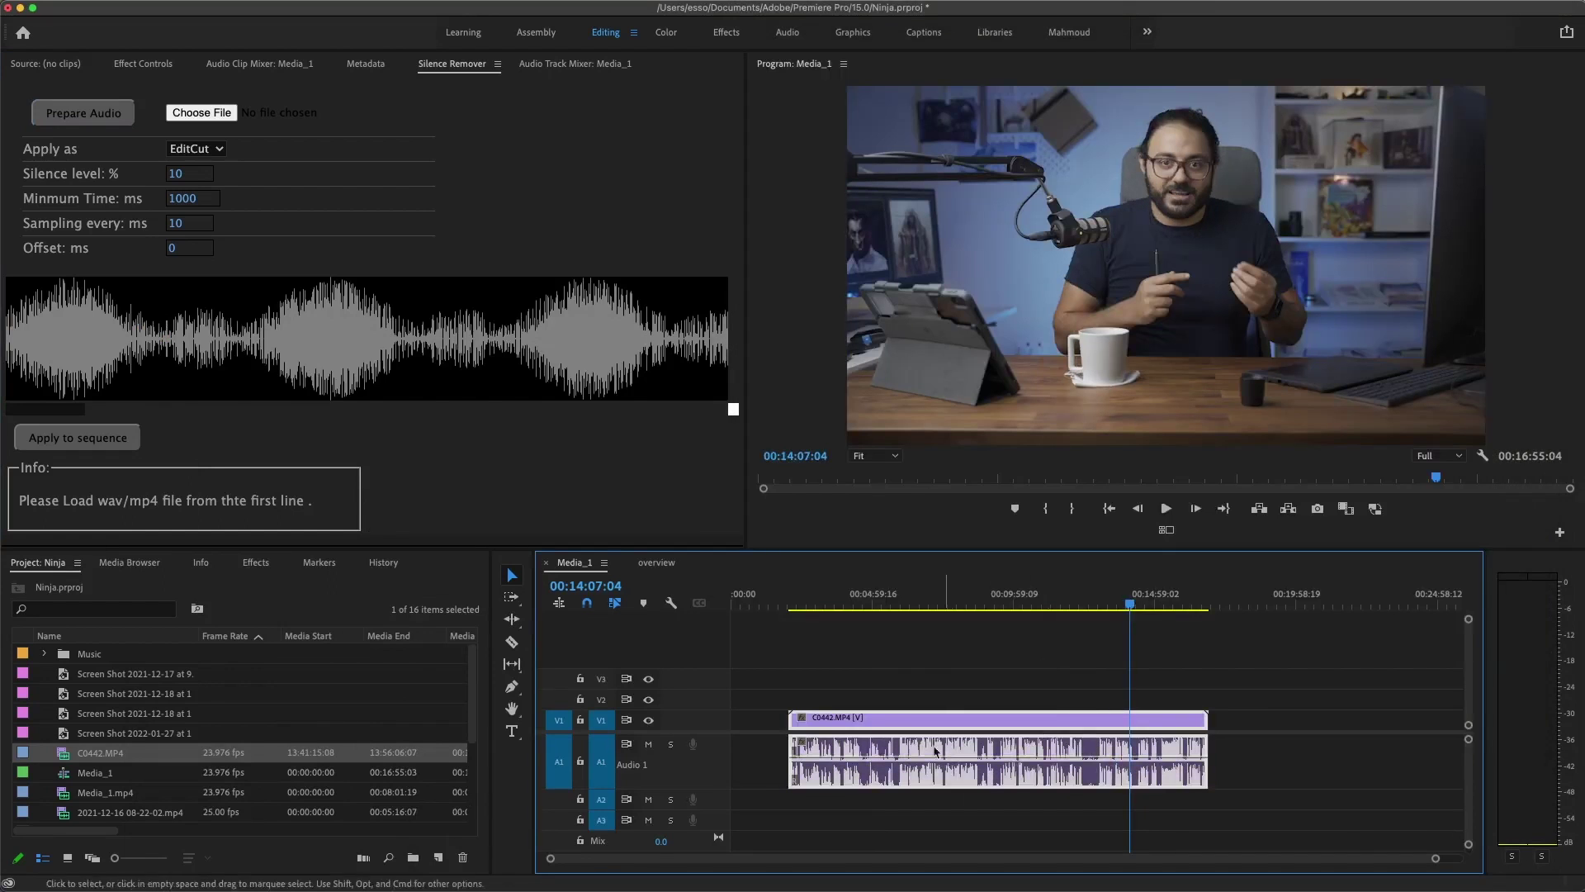
{"action": "left_click", "coordinate": [91, 115]}
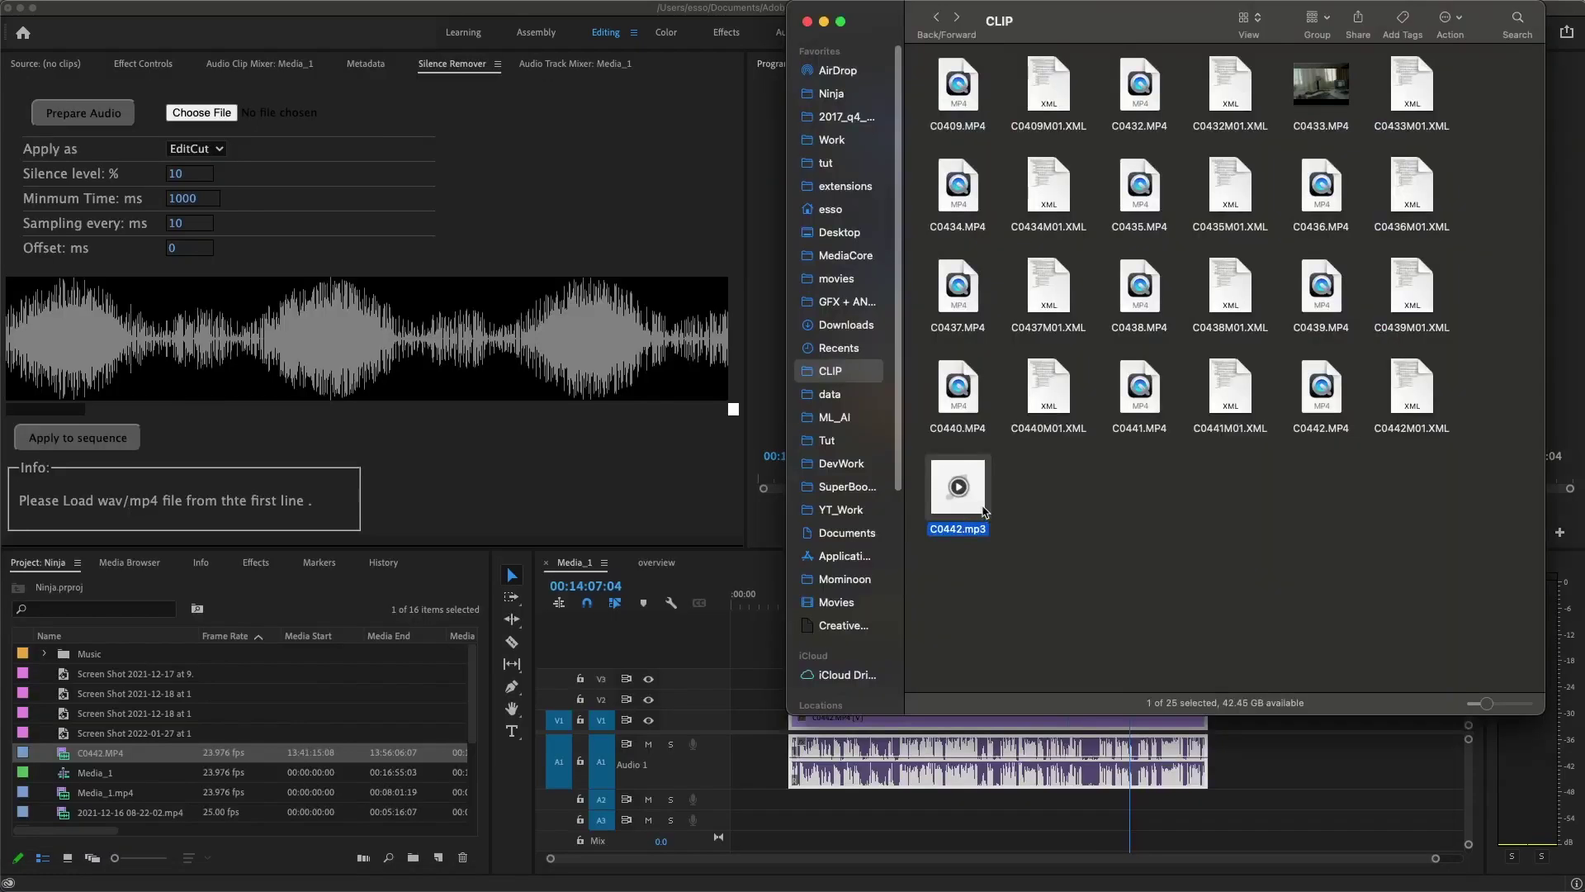
{"action": "left_click_drag", "start_coordinate": [985, 512], "coordinate": [206, 121]}
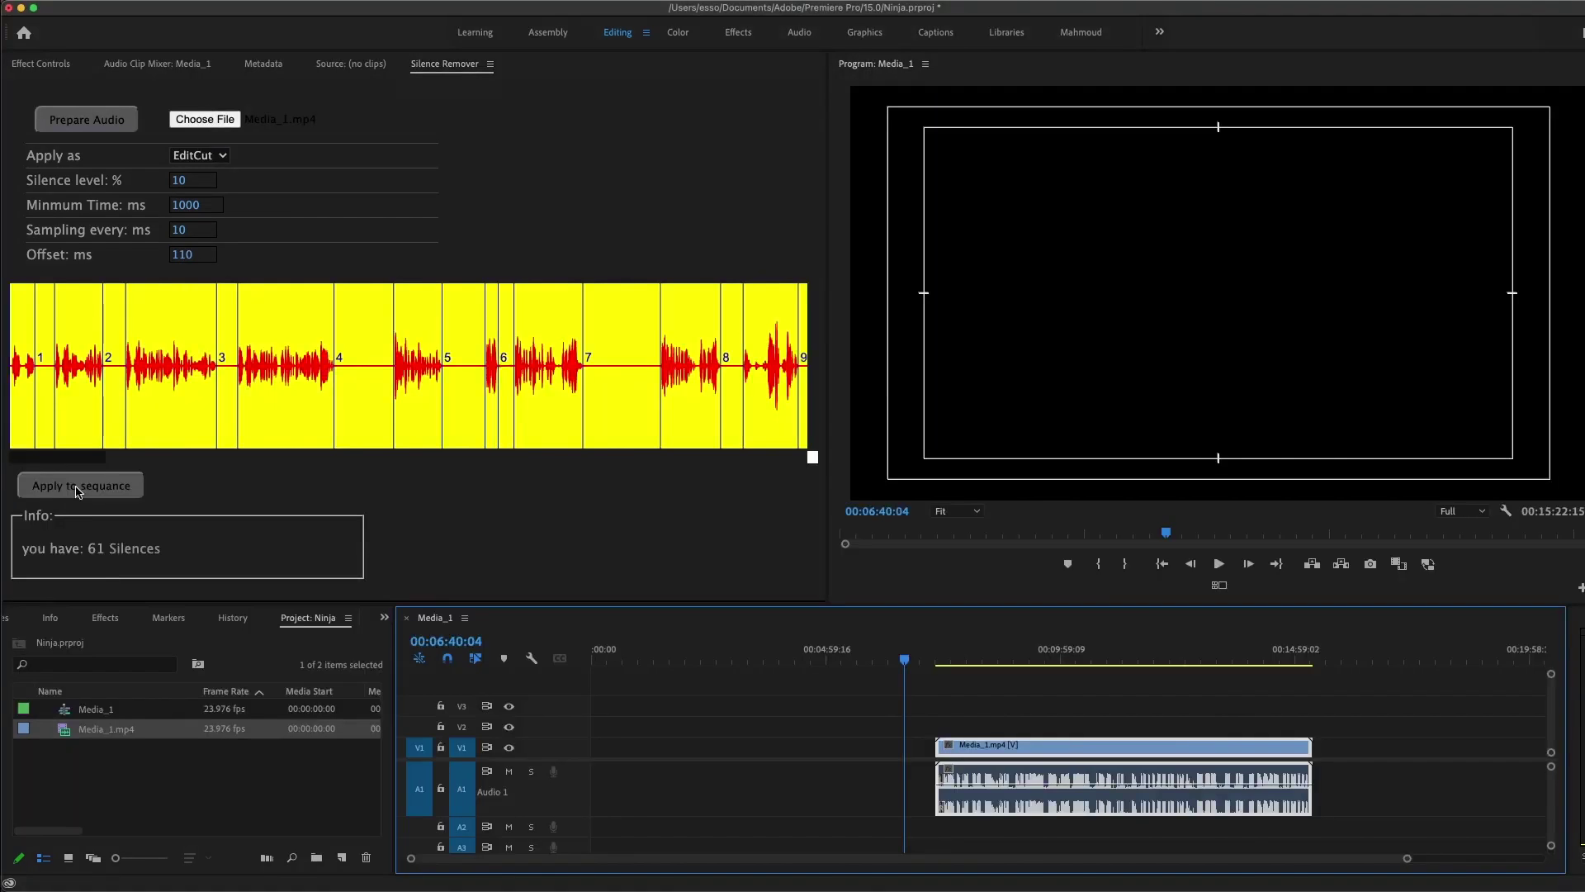
Apply the detected silences to the Media_1.mp4 clip in the sequence as EditCut, with a 1000 ms minimum time and 110 ms offset.
{"action": "left_click", "coordinate": [100, 488]}
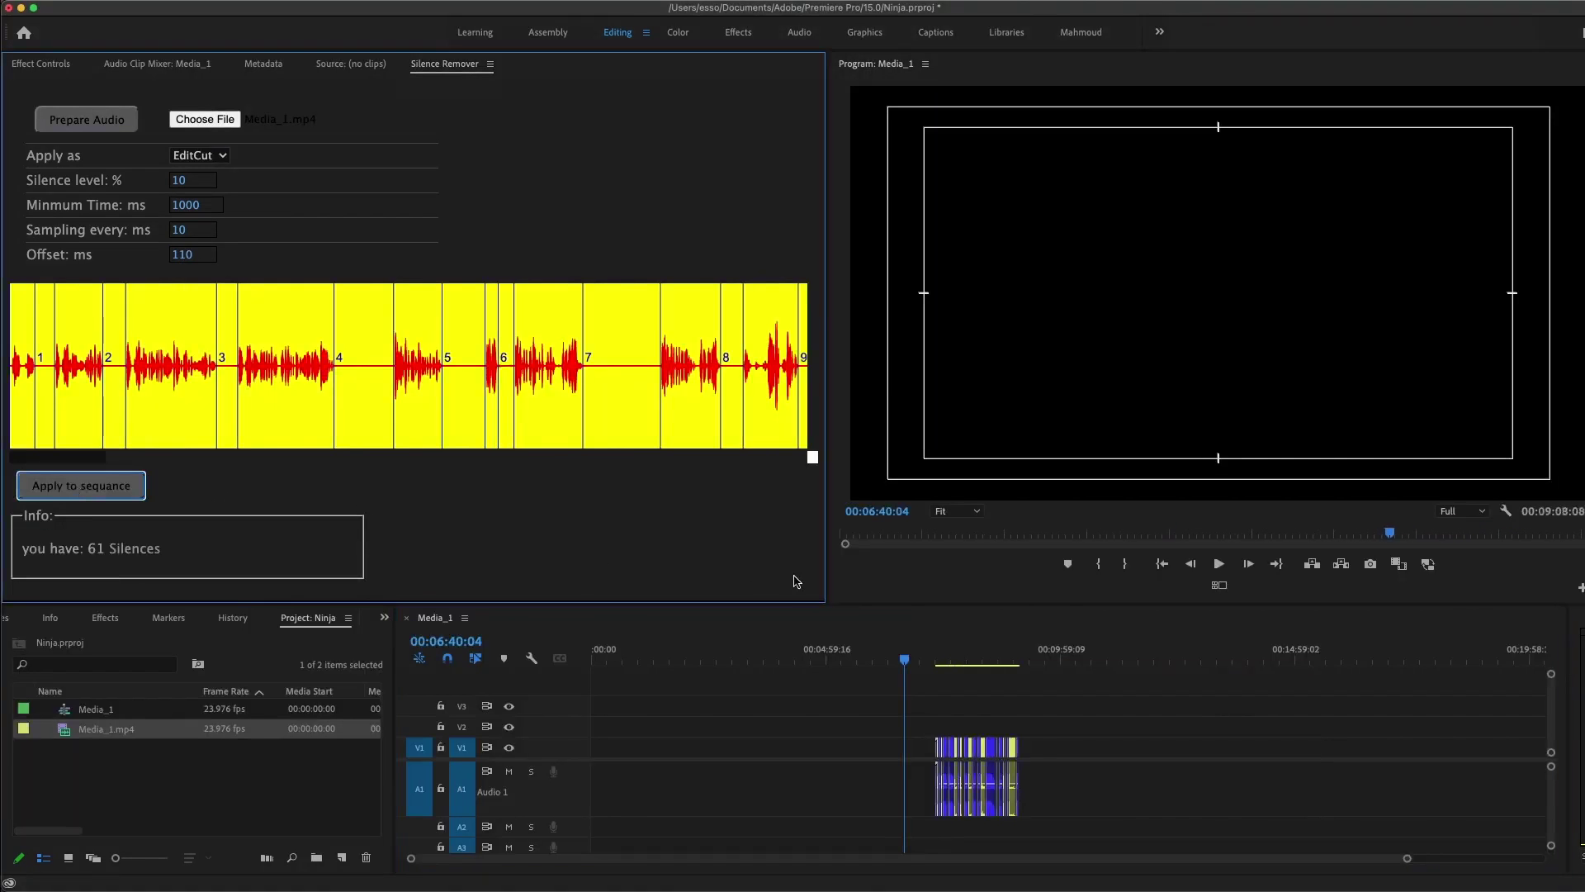